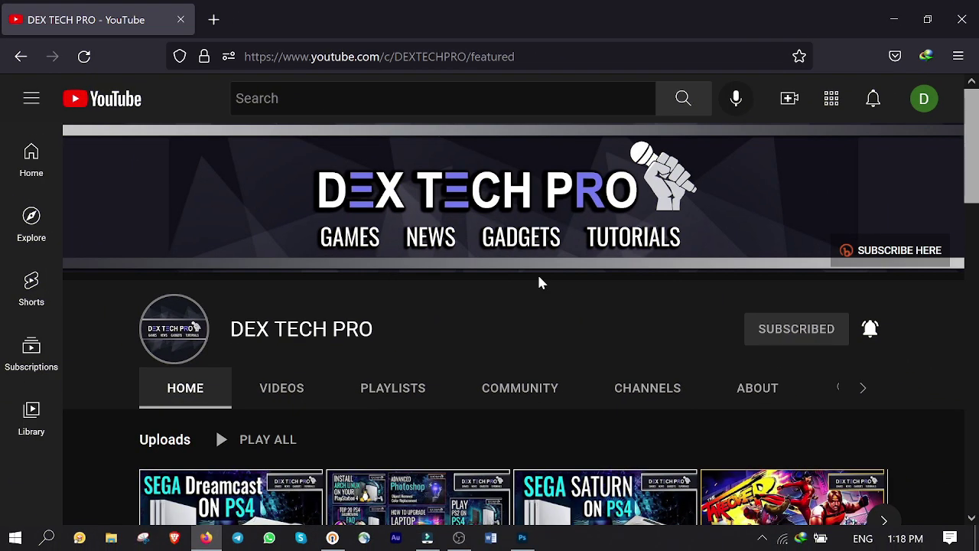
# Step: Look through the DEX TECH PRO channel page and its playlists on YouTube
pyautogui.scroll(-2, 540, 283)
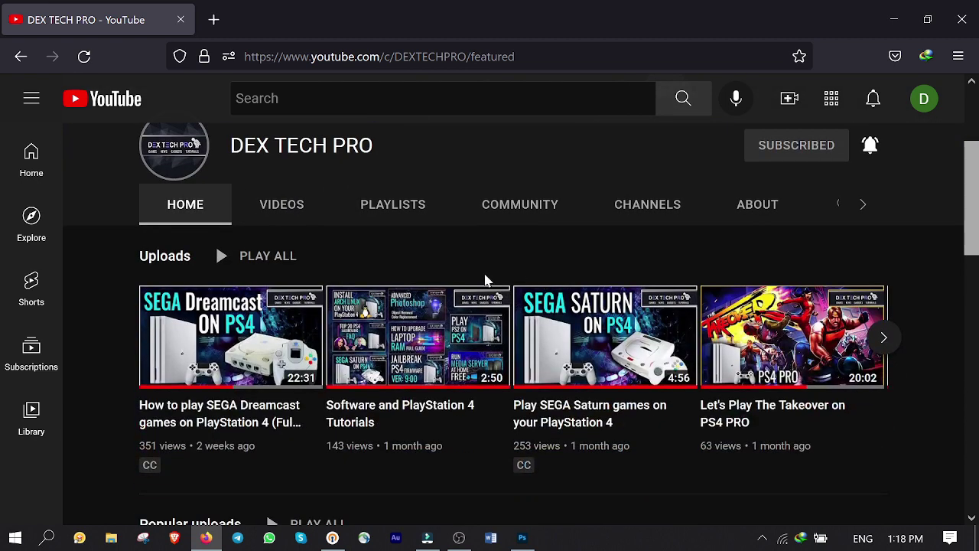
pyautogui.click(404, 211)
pyautogui.scroll(-5, 415, 316)
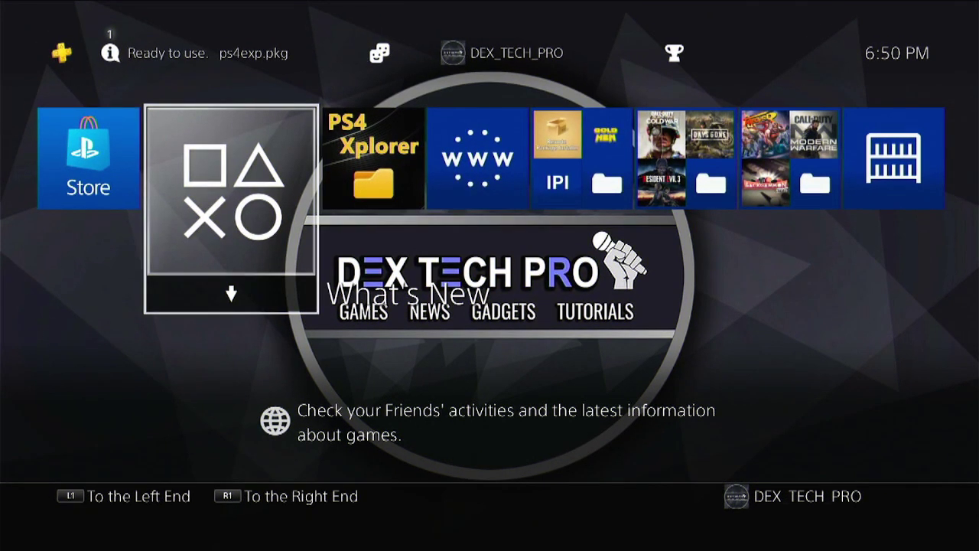
# Step: On the PS4, open the GoldHEN Package Installer from the console settings
pyautogui.press('Up')
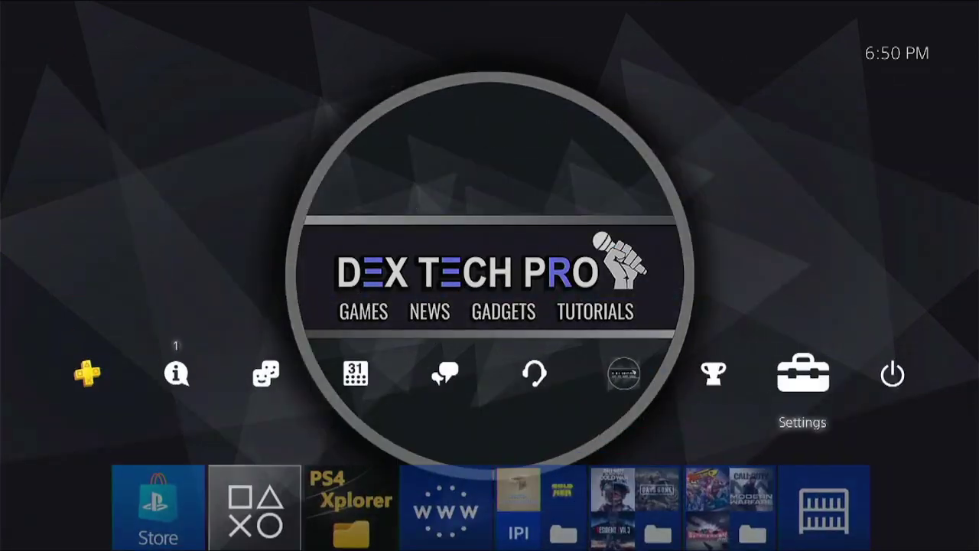
pyautogui.press('Return')
pyautogui.press('Up')
pyautogui.press('Up')
pyautogui.press('Up')
pyautogui.press('Up')
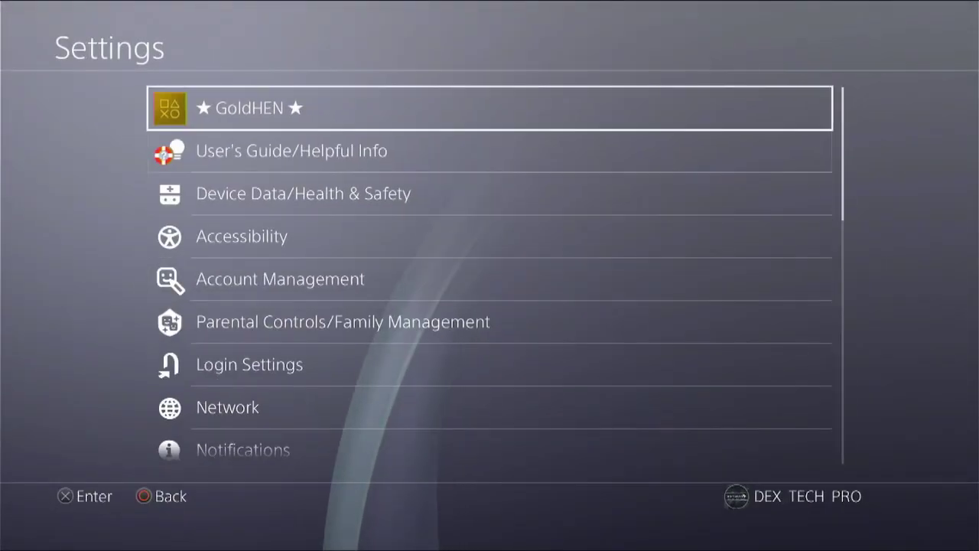
pyautogui.press('Return')
pyautogui.press('Down')
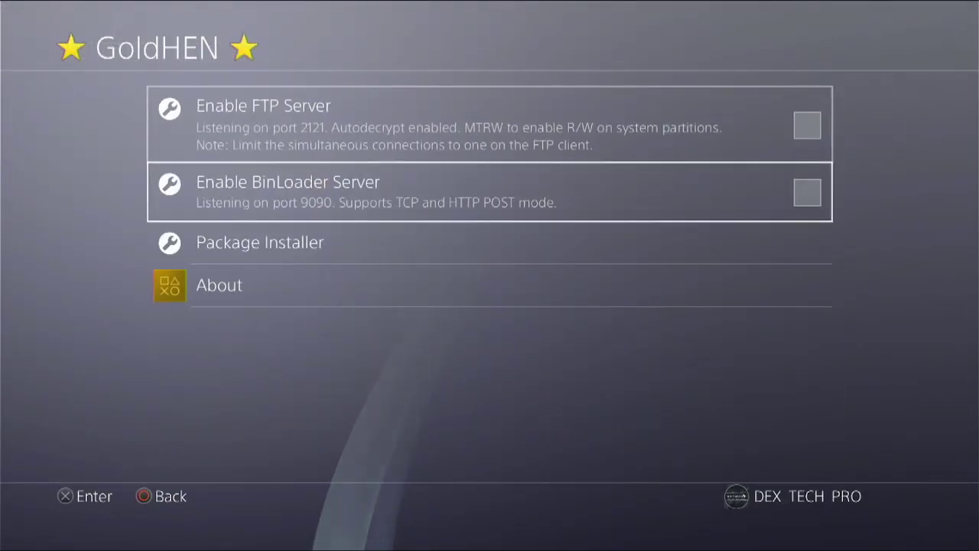
pyautogui.press('Down')
pyautogui.press('Return')
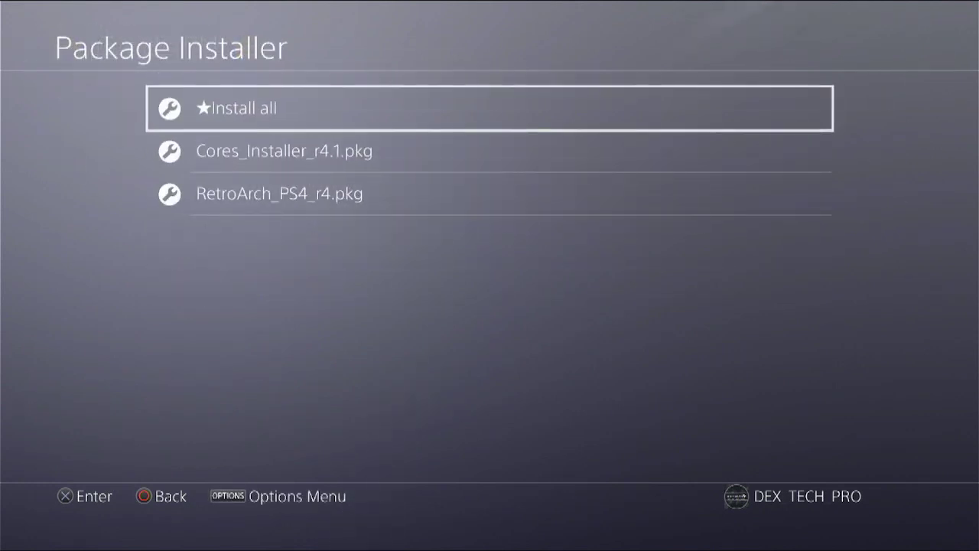
# Step: Install RetroArch_PS4_r4.pkg and return to the home screen to see the new application
pyautogui.press('Down')
pyautogui.press('Down')
pyautogui.press('Return')
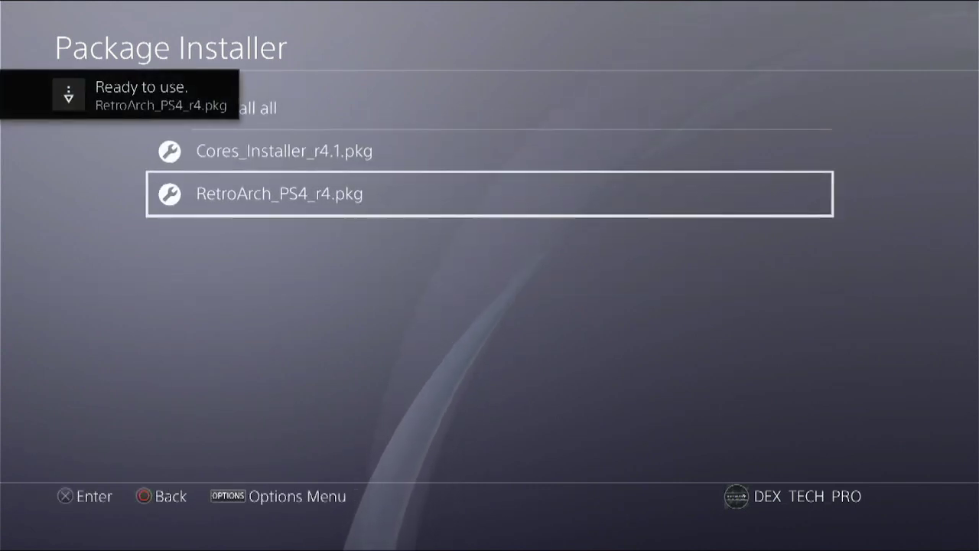
pyautogui.press('super')
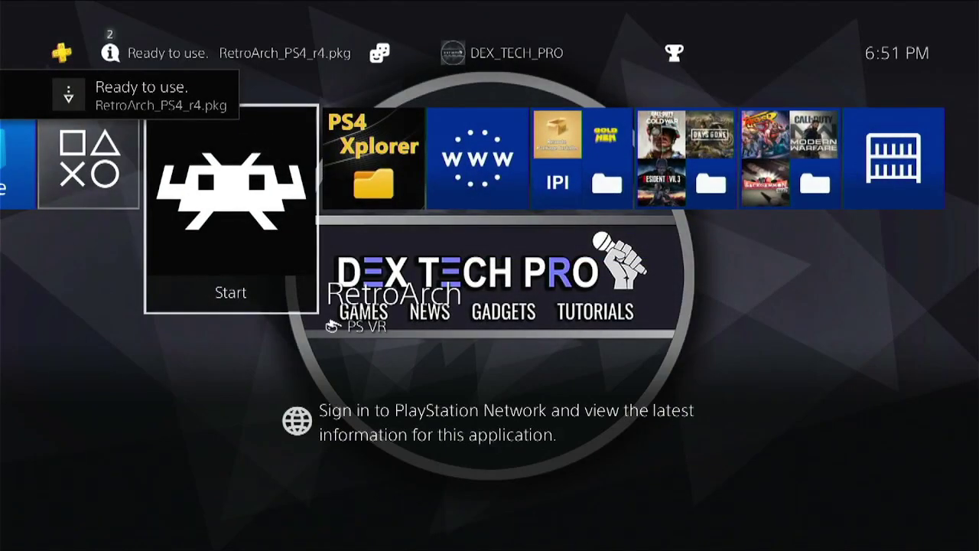
# Step: Go back to the Package Installer and install Cores_Installer_r4.1.pkg
pyautogui.press('super')
pyautogui.press('Up')
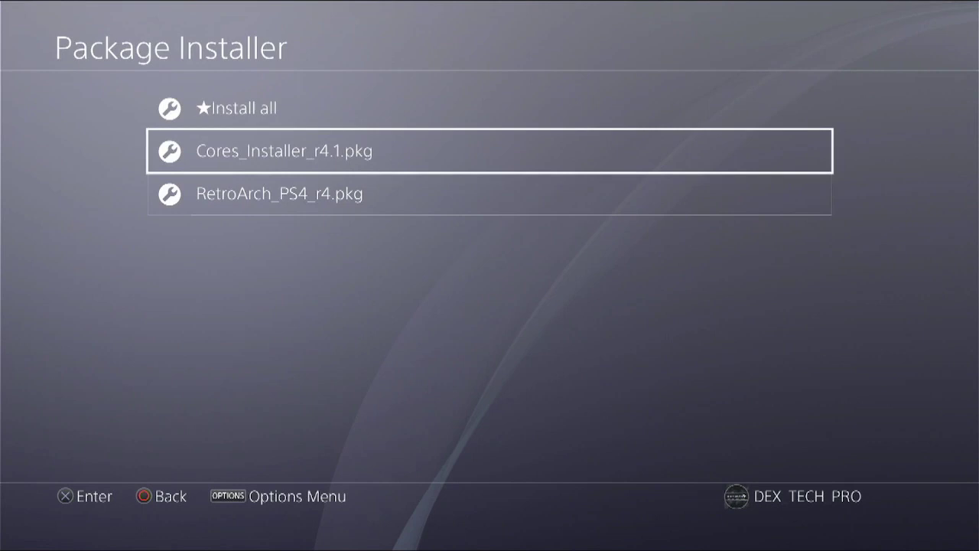
pyautogui.press('Return')
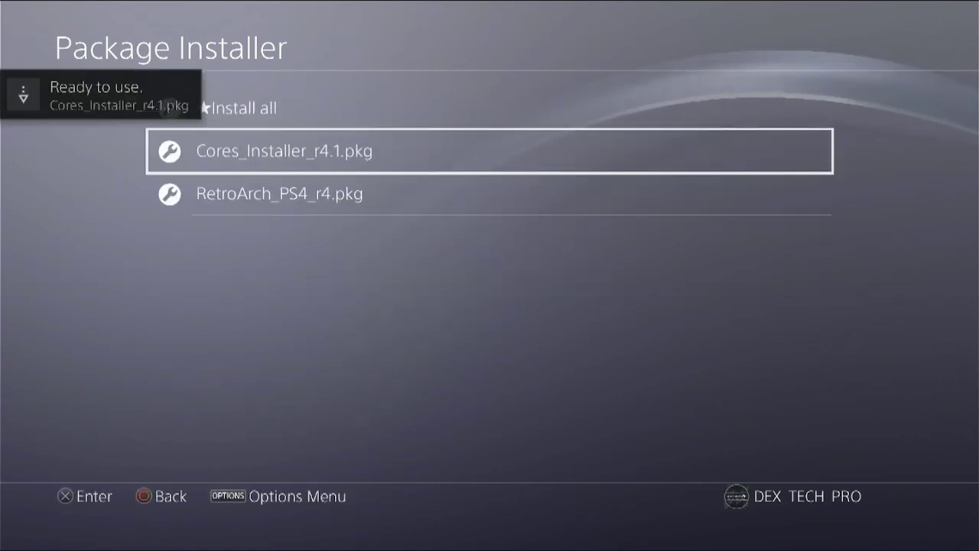
# Step: Return to the home screen, start RetroArch Cores Installer and install the core files
pyautogui.press('Escape')
pyautogui.press('Escape')
pyautogui.press('Escape')
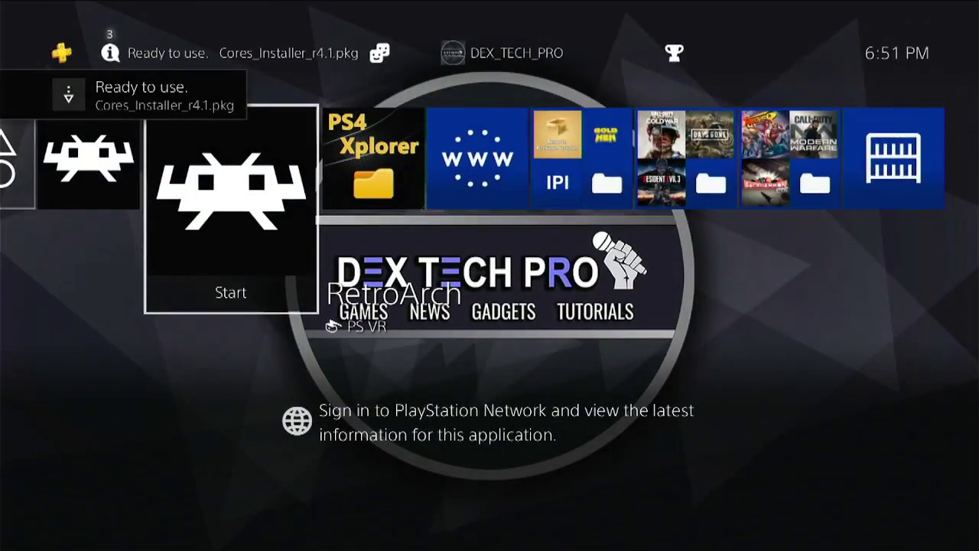
pyautogui.press('Left')
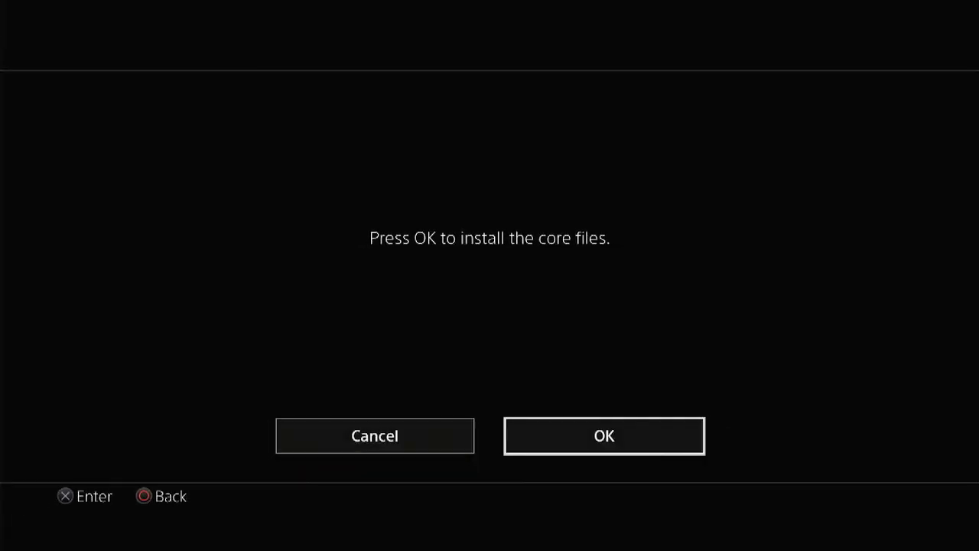
pyautogui.press('Return')
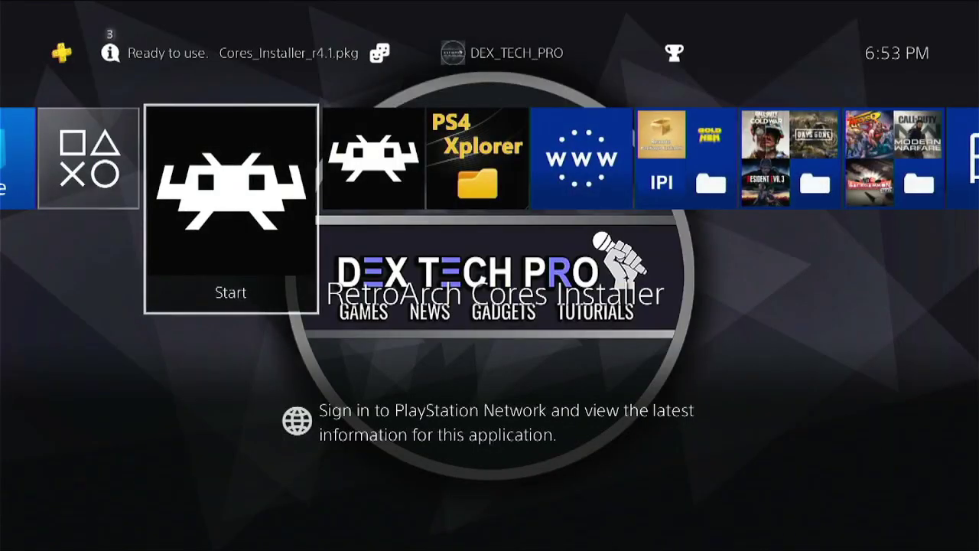
# Step: Delete the RetroArch Cores Installer application from the PS4 home screen
pyautogui.press('Menu')
pyautogui.press('Down')
pyautogui.press('Down')
pyautogui.press('Down')
pyautogui.press('Down')
pyautogui.press('Down')
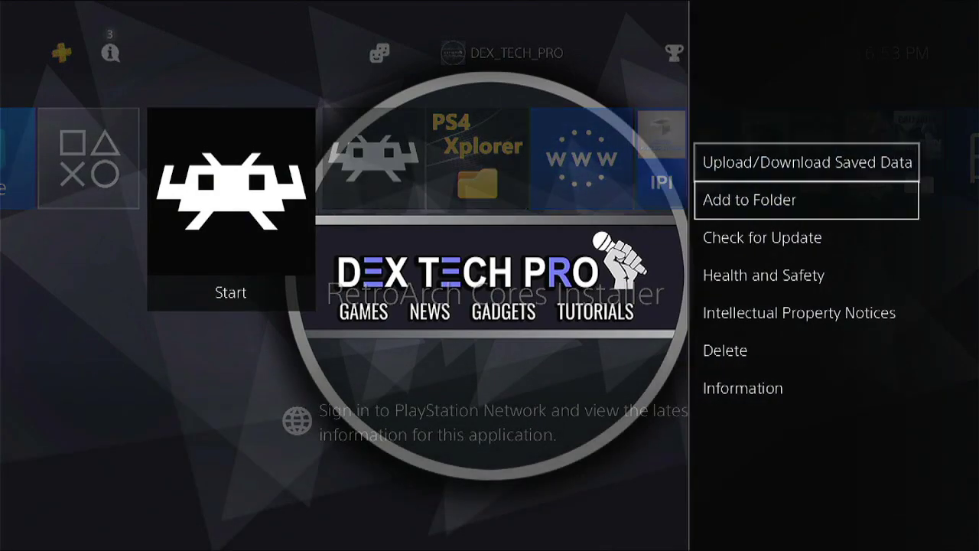
pyautogui.press('Return')
pyautogui.press('Return')
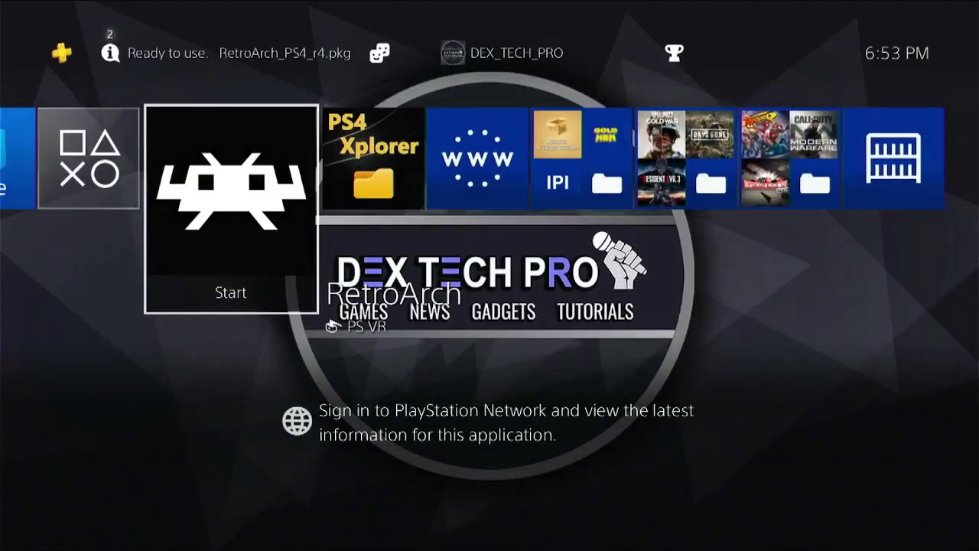
# Step: Start RetroArch and open its Input settings
pyautogui.press('Return')
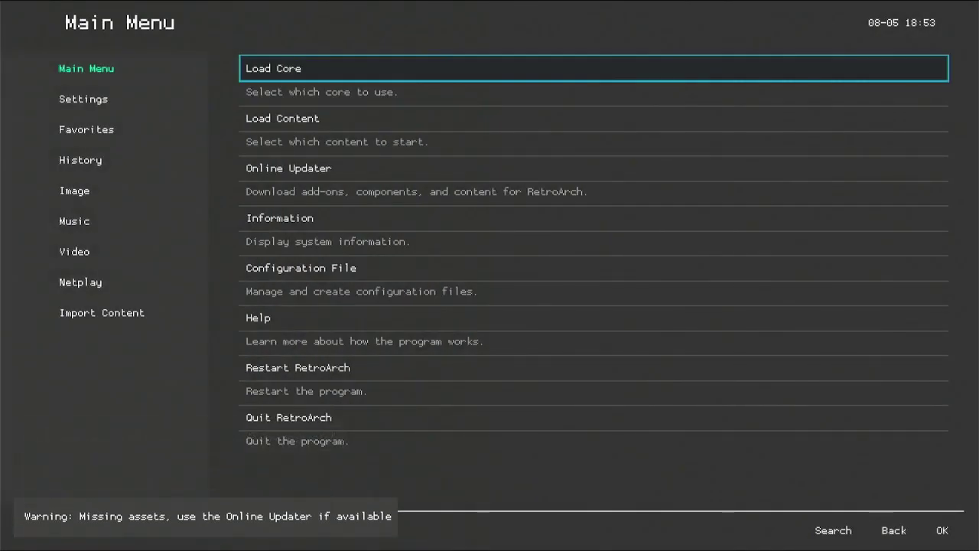
pyautogui.press('Left')
pyautogui.press('Down')
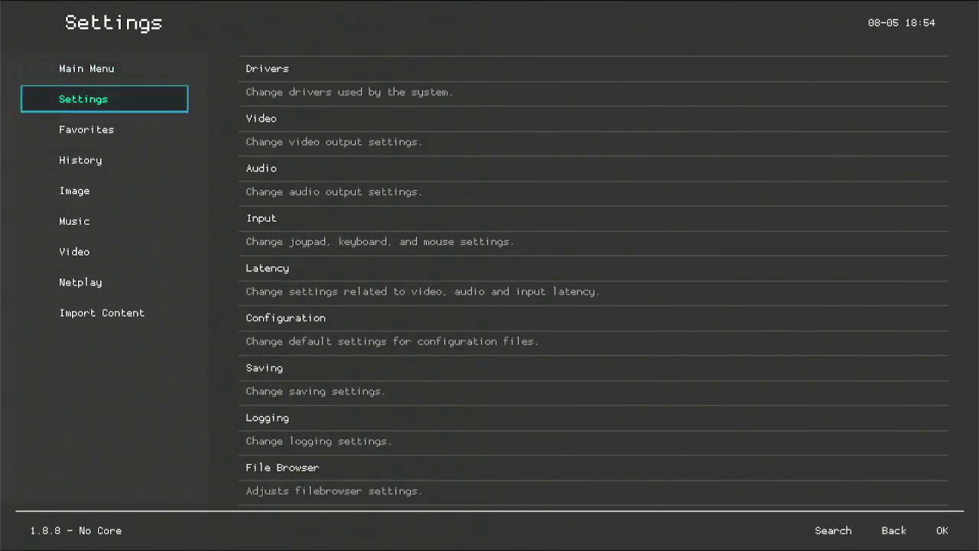
pyautogui.press('Right')
pyautogui.press('Down')
pyautogui.press('Down')
pyautogui.press('Down')
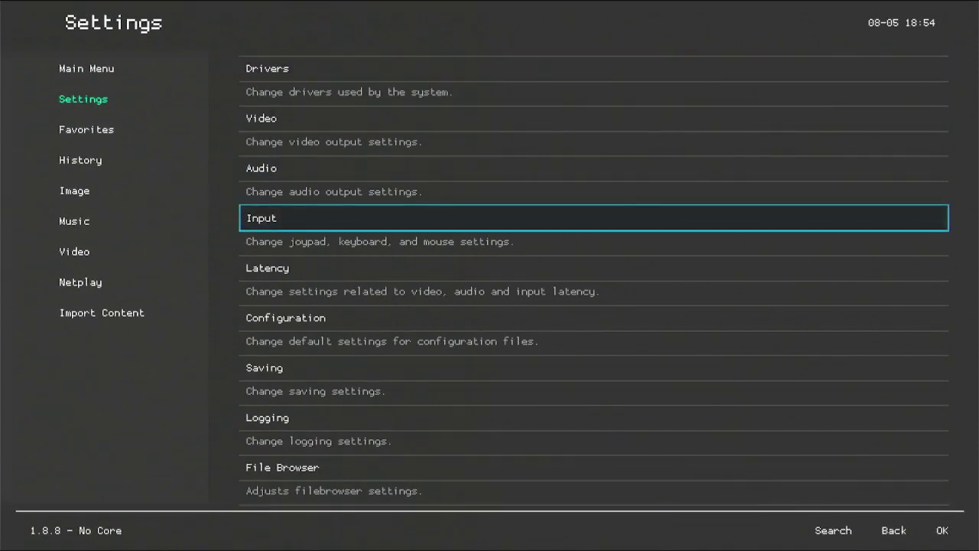
pyautogui.press('Return')
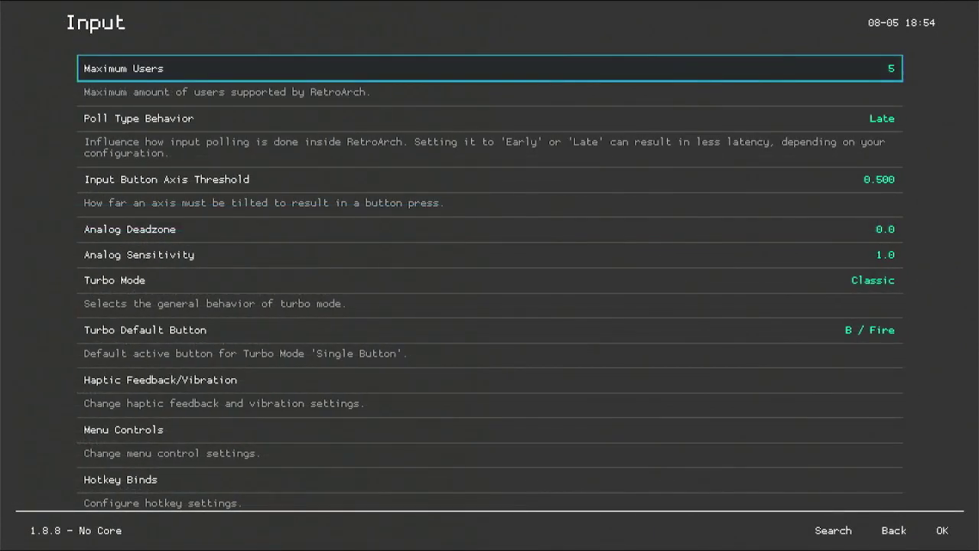
# Step: Make sure Menu Swap OK & Cancel Buttons is ON under Menu Controls, and go back to the Main Menu
pyautogui.press('Down')
pyautogui.press('Down')
pyautogui.press('Down')
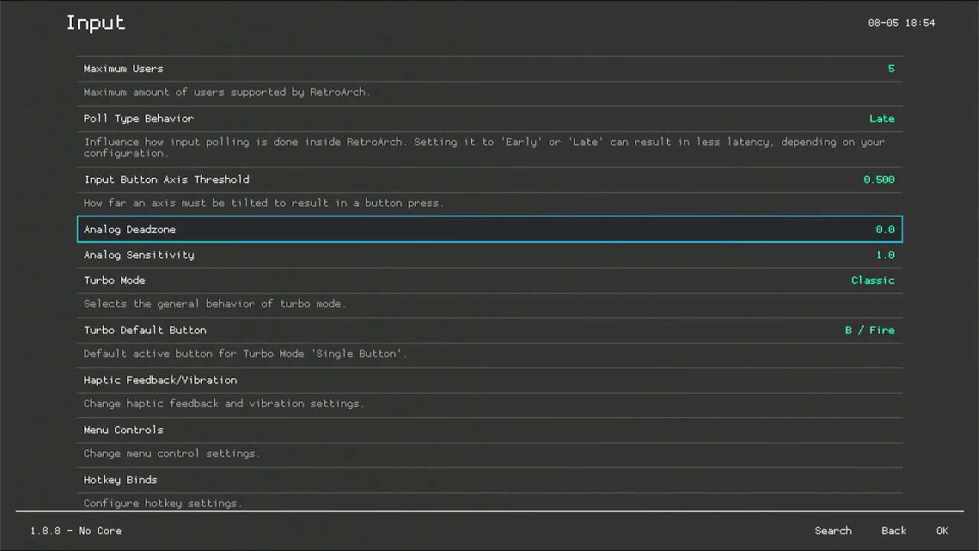
pyautogui.press('Down')
pyautogui.press('Down')
pyautogui.press('Down')
pyautogui.press('Down')
pyautogui.press('Down')
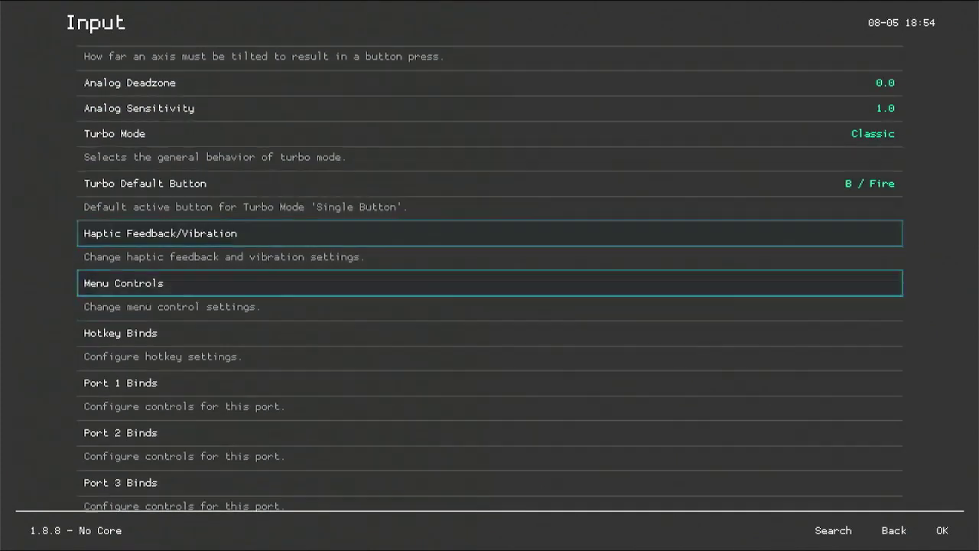
pyautogui.press('Return')
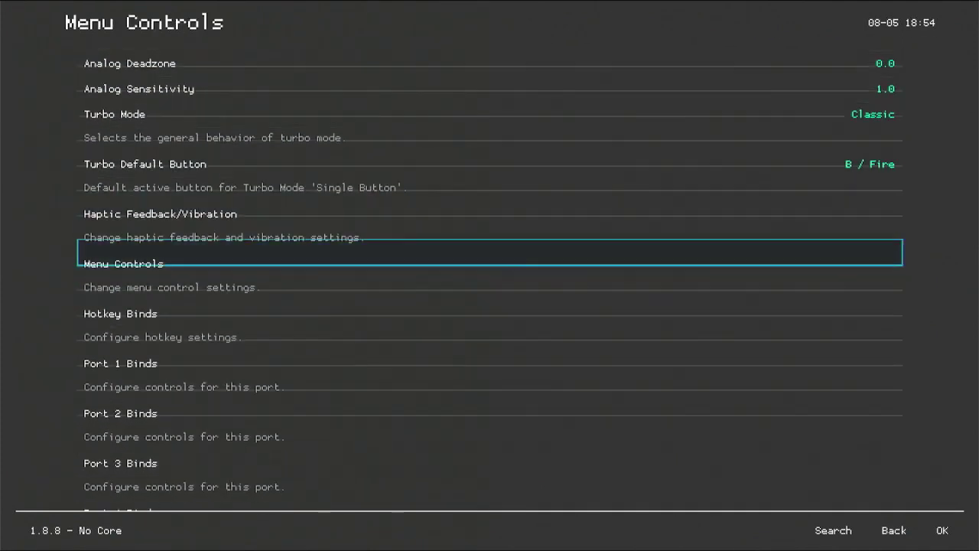
pyautogui.press('Down')
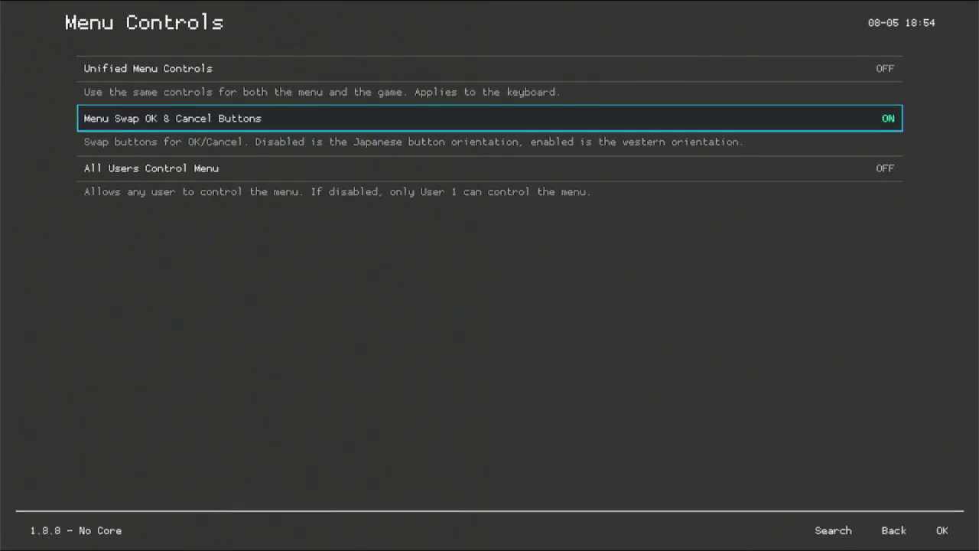
pyautogui.press('BackSpace')
pyautogui.press('BackSpace')
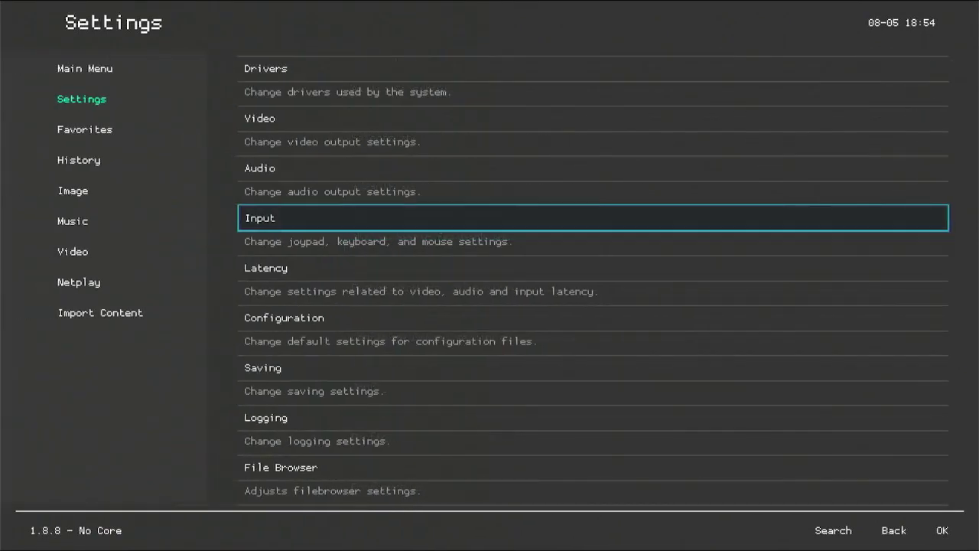
pyautogui.press('BackSpace')
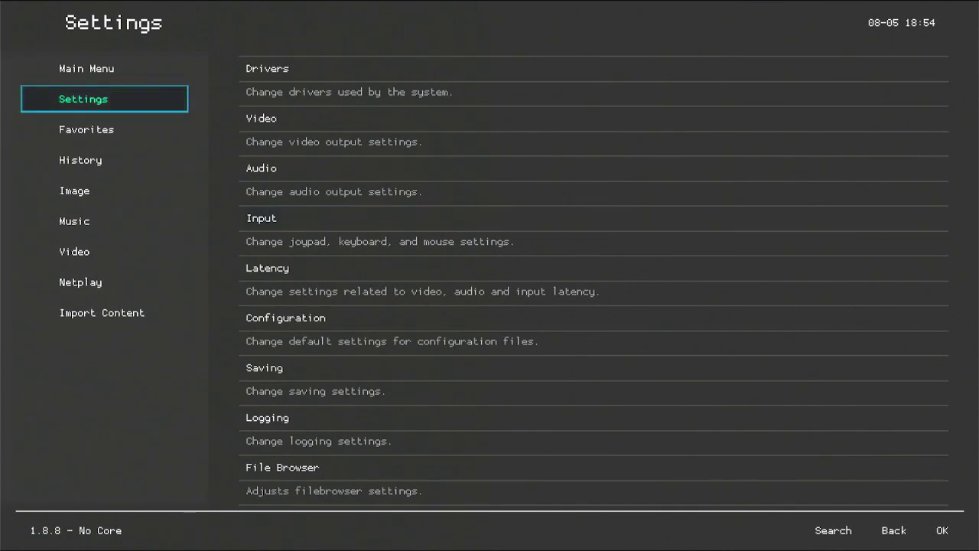
pyautogui.press('Up')
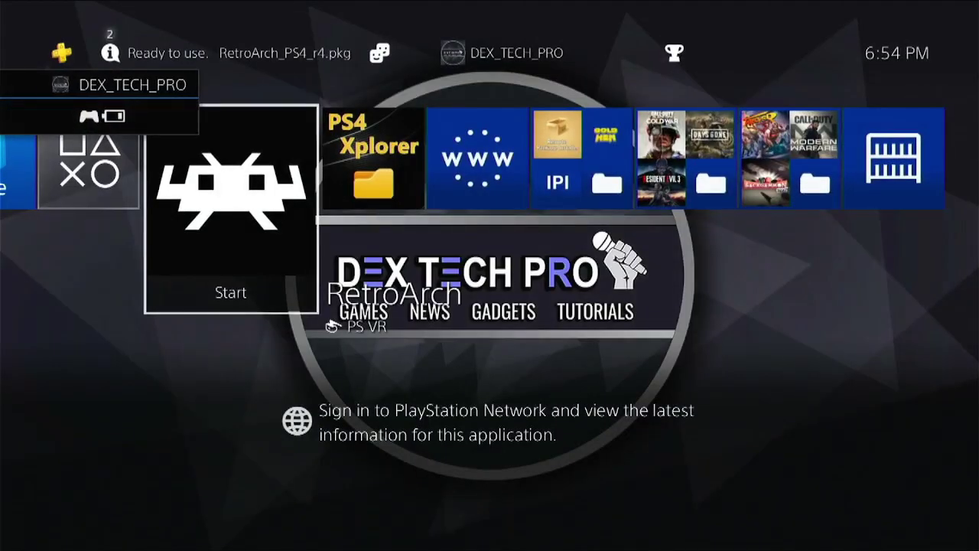
# Step: Run the Internet connection test from the PS4 network settings, and return to the home screen
pyautogui.press('Up')
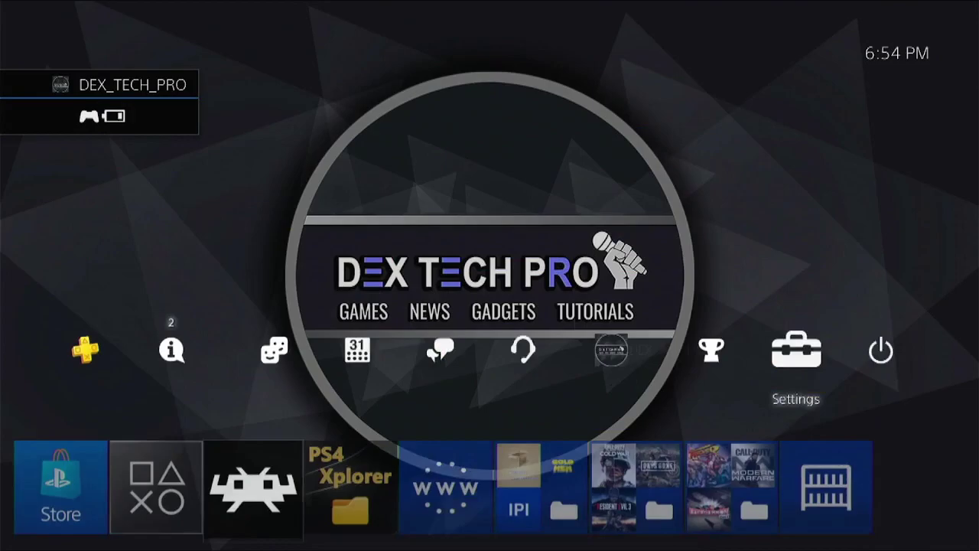
pyautogui.press('Return')
pyautogui.press('Down')
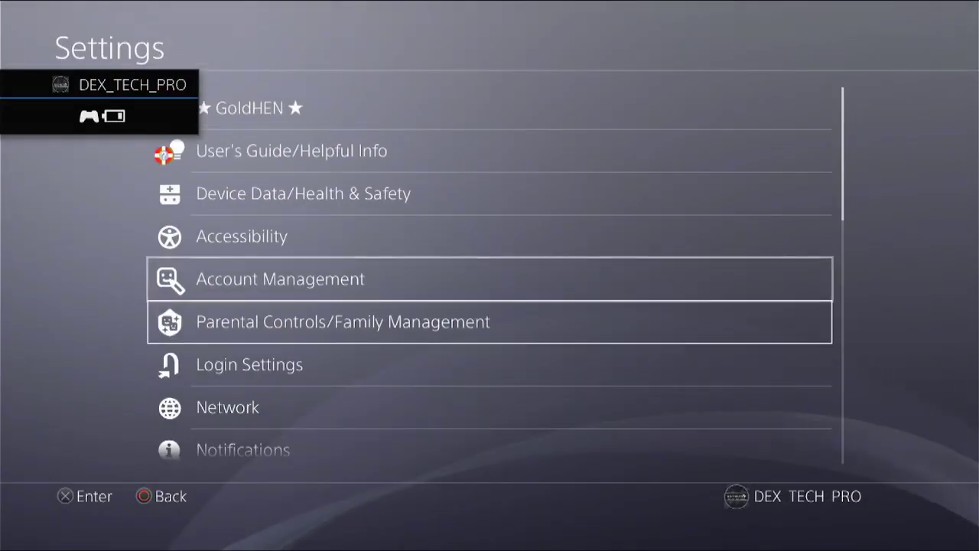
pyautogui.press('Down')
pyautogui.press('Down')
pyautogui.press('Return')
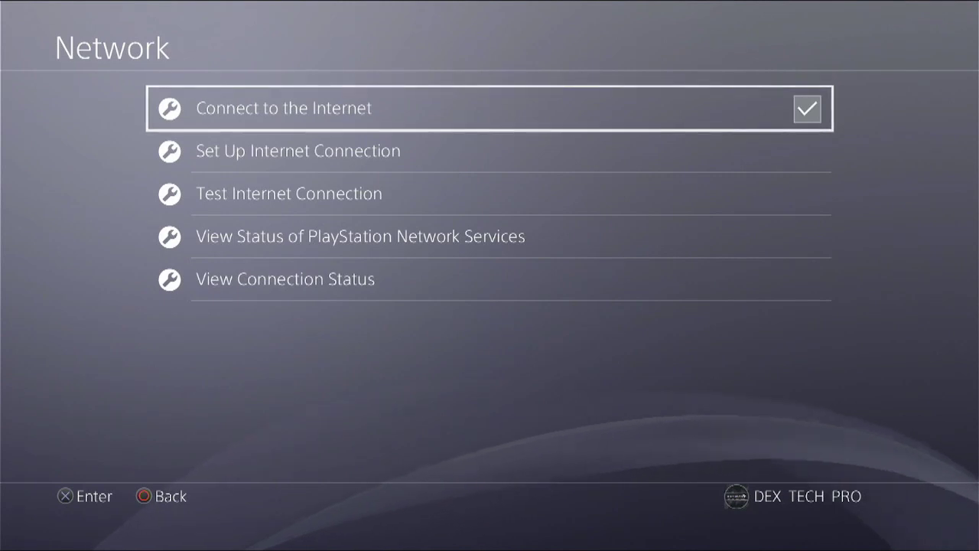
pyautogui.press('Down')
pyautogui.press('Down')
pyautogui.press('Return')
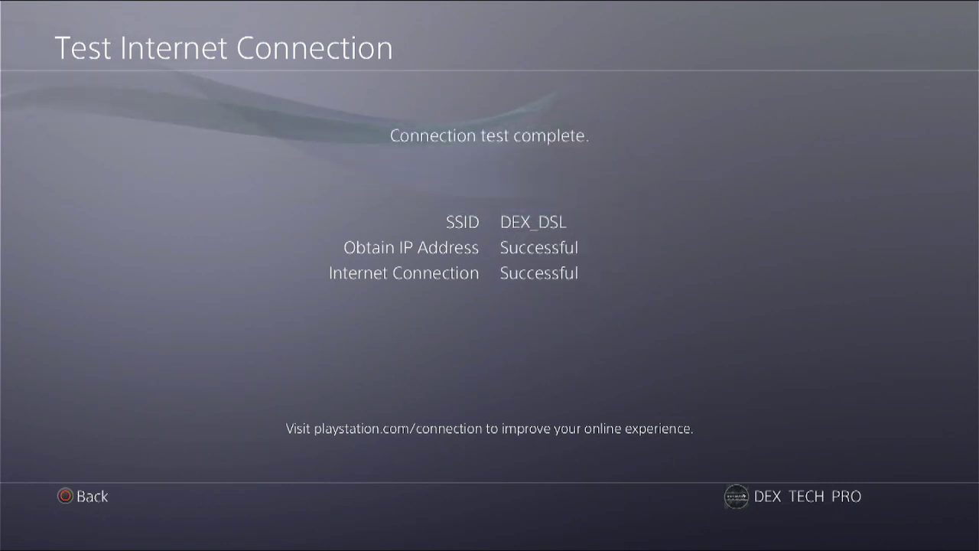
pyautogui.press('Escape')
pyautogui.press('Escape')
pyautogui.press('Escape')
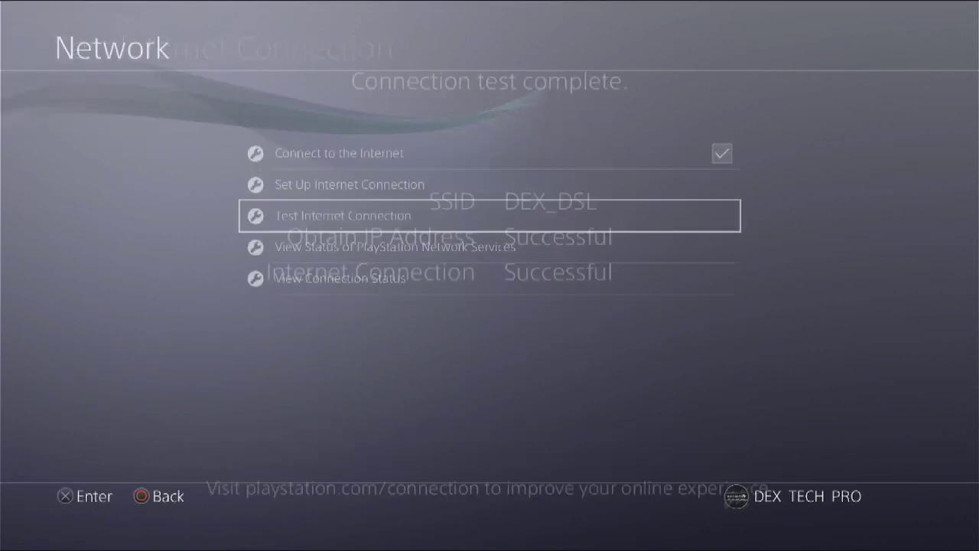
pyautogui.press('Down')
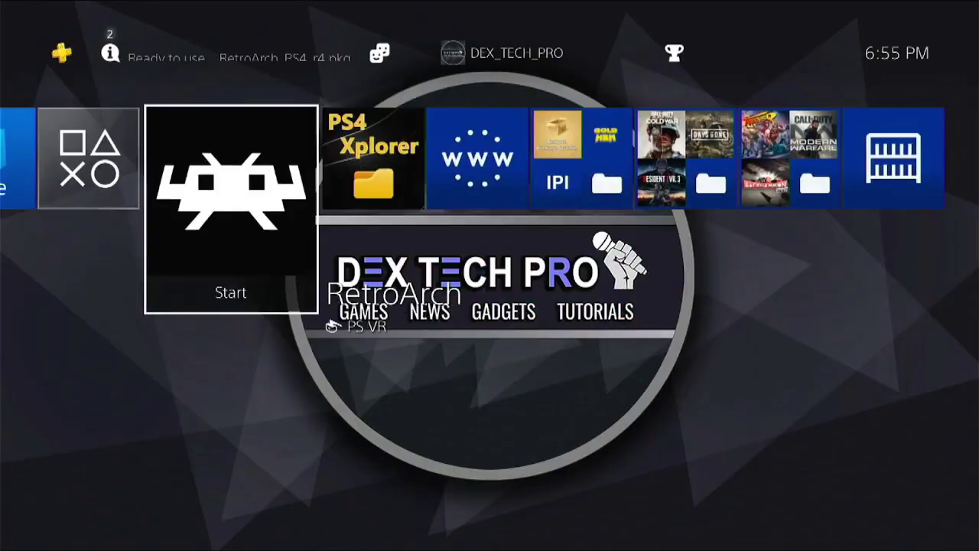
# Step: Start RetroArch from the PS4 home screen and open the Load Core list
pyautogui.press('Return')
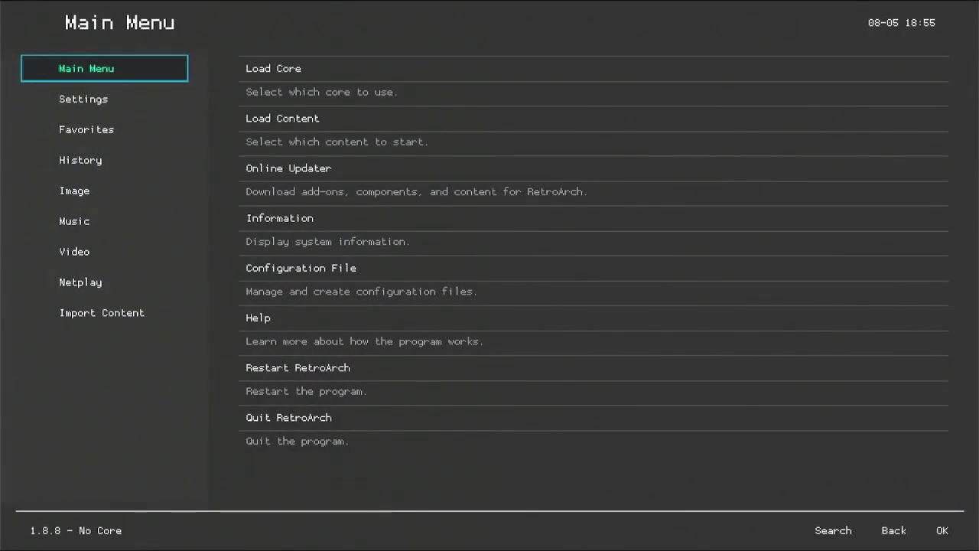
pyautogui.press('Right')
pyautogui.press('Return')
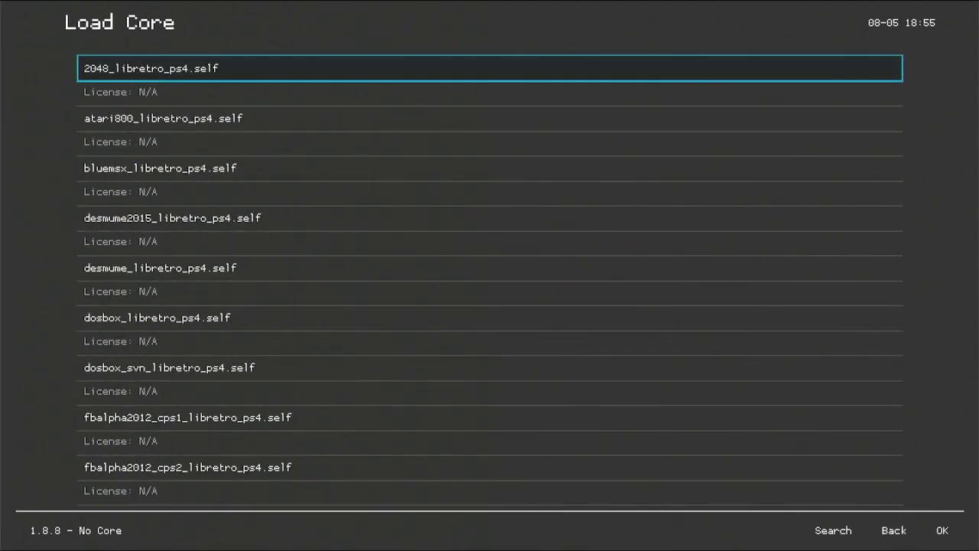
# Step: Look through the installed cores in the Load Core list, and return to the Main Menu
pyautogui.press('Down')
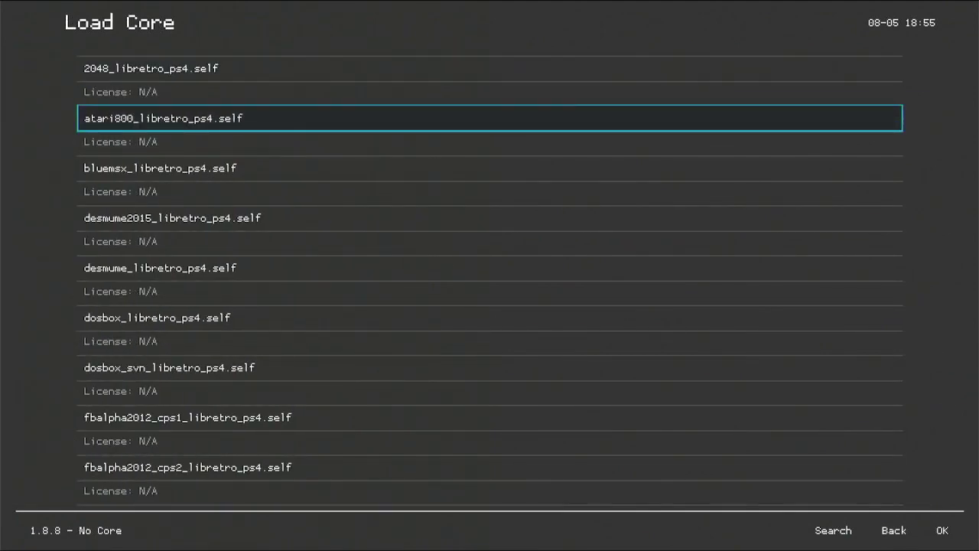
pyautogui.press('Down')
pyautogui.press('Down')
pyautogui.press('Down')
pyautogui.press('Down')
pyautogui.press('Down')
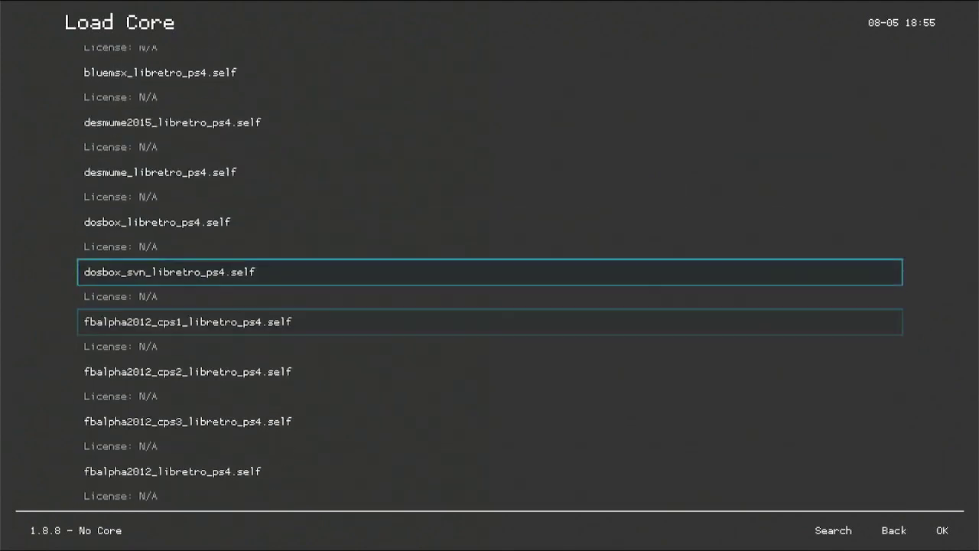
pyautogui.press('Down')
pyautogui.press('Down')
pyautogui.press('Down')
pyautogui.press('Down')
pyautogui.press('Down')
pyautogui.press('Down')
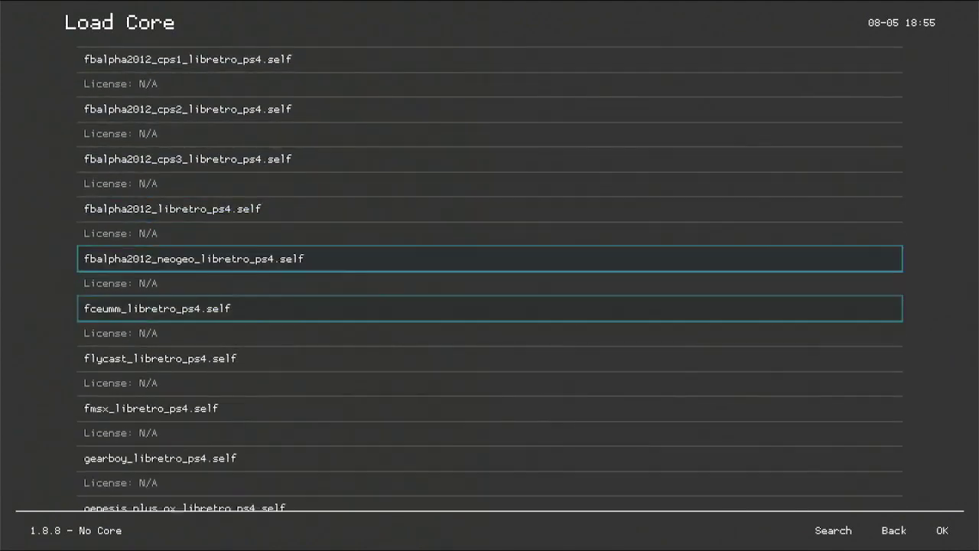
pyautogui.press('Down')
pyautogui.press('Down')
pyautogui.press('Down')
pyautogui.press('Down')
pyautogui.press('Down')
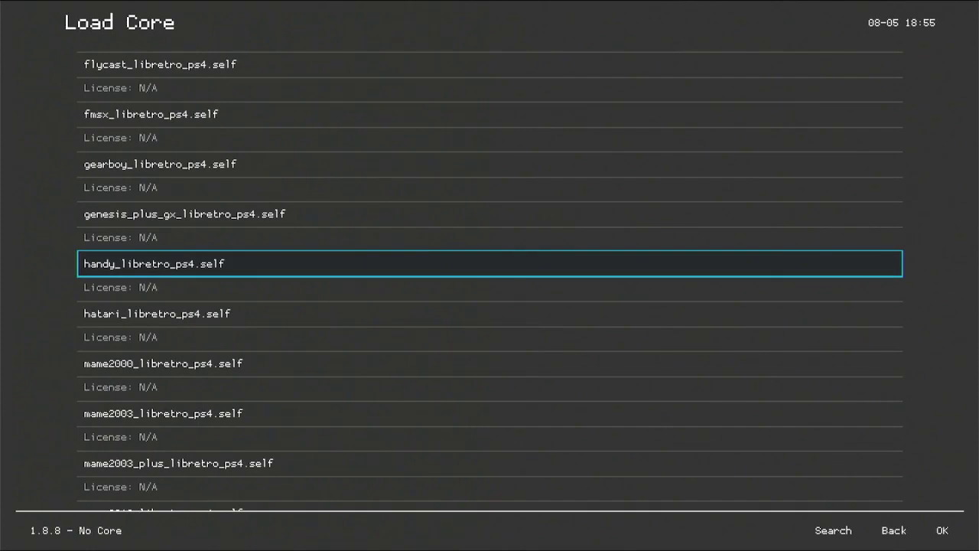
pyautogui.press('BackSpace')
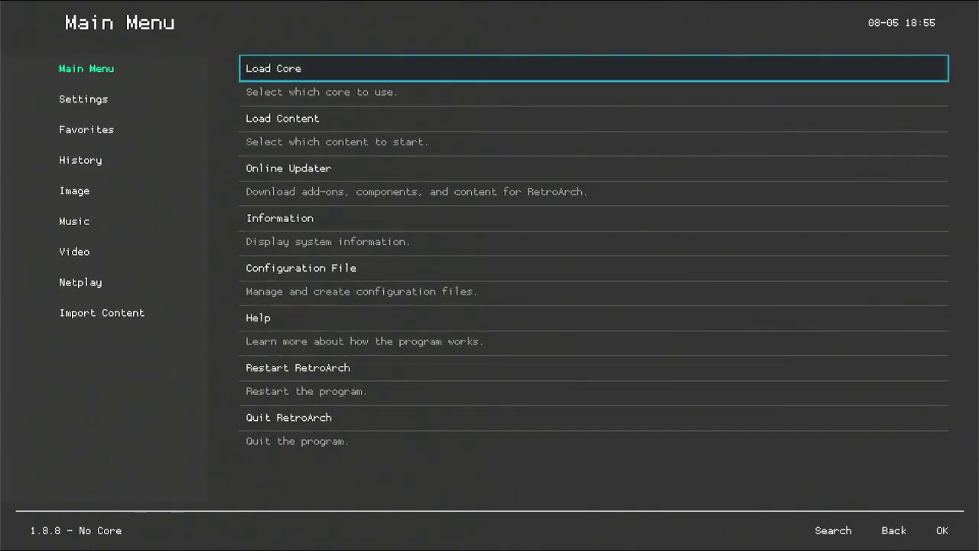
# Step: Try to retrieve the list of downloadable cores with the Core Updater of the Online Updater, and leave it
pyautogui.press('Down')
pyautogui.press('Down')
pyautogui.press('Return')
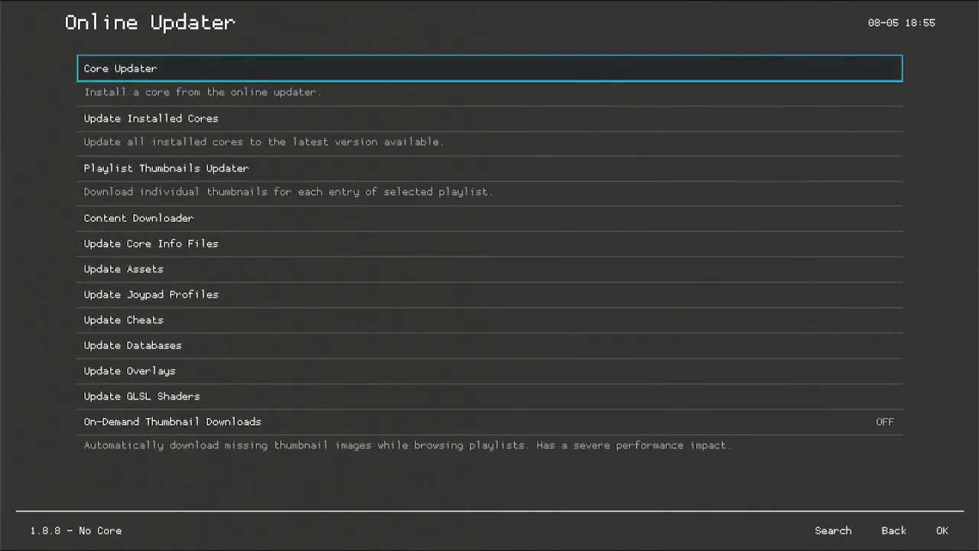
pyautogui.press('Return')
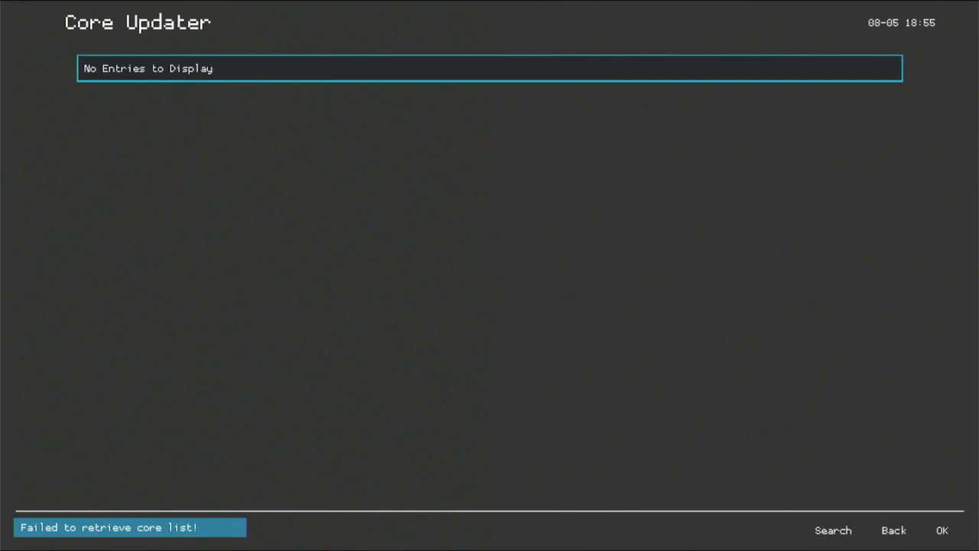
pyautogui.press('BackSpace')
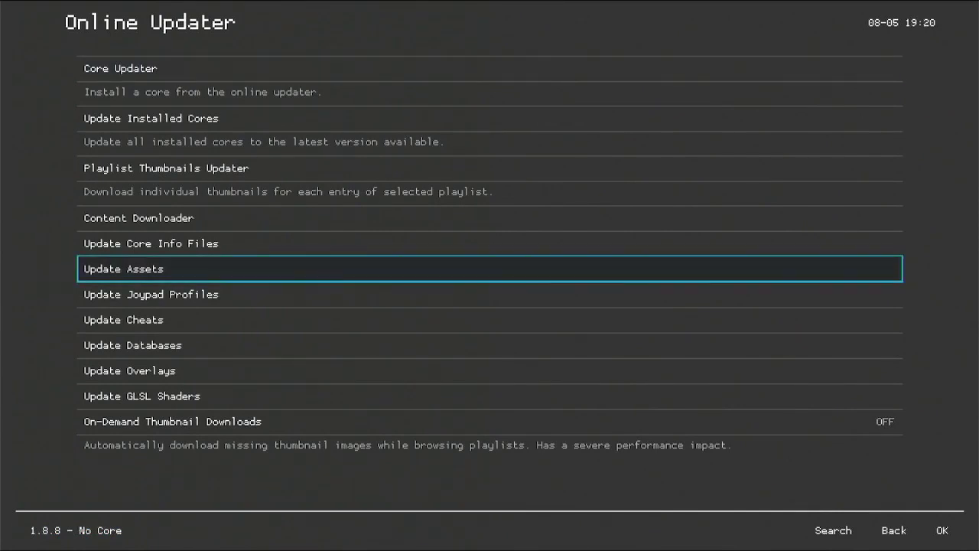
# Step: Start the Update Databases download in the Online Updater
pyautogui.press('Down')
pyautogui.press('Down')
pyautogui.press('Down')
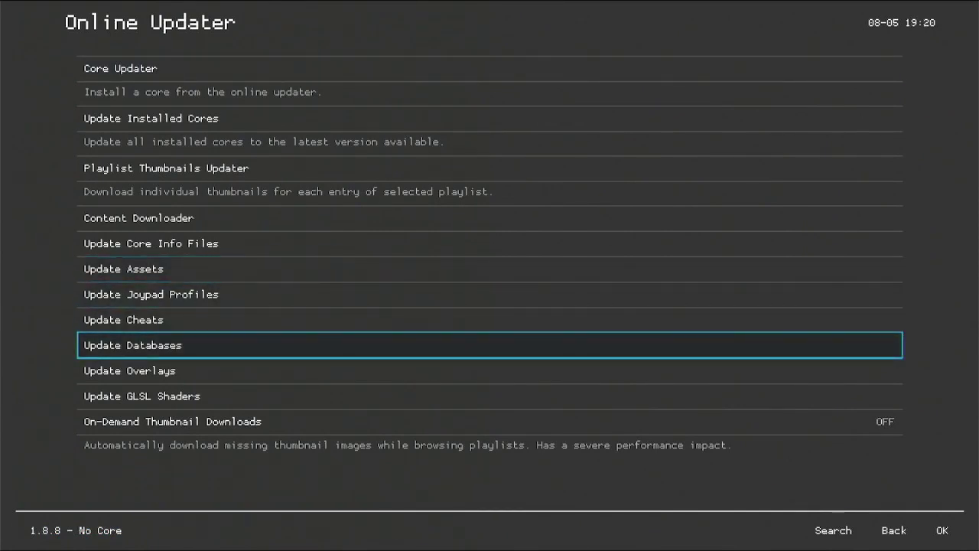
pyautogui.press('Return')
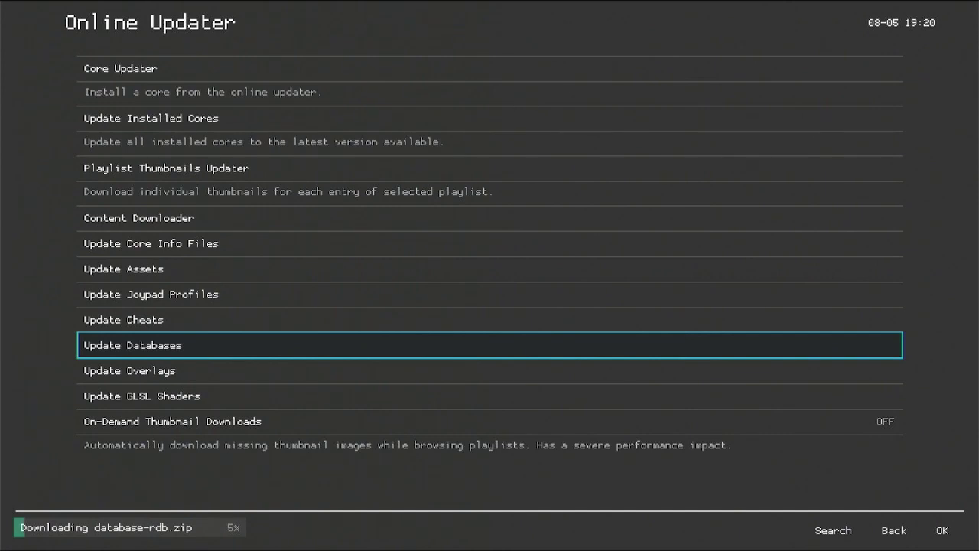
pyautogui.press('Up')
pyautogui.press('Up')
pyautogui.press('Up')
pyautogui.press('Up')
pyautogui.press('Up')
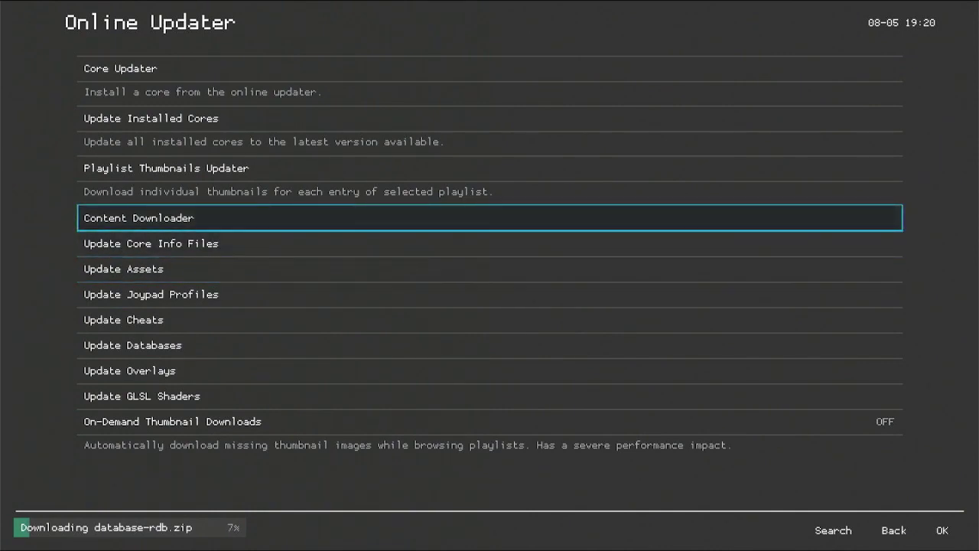
pyautogui.press('Down')
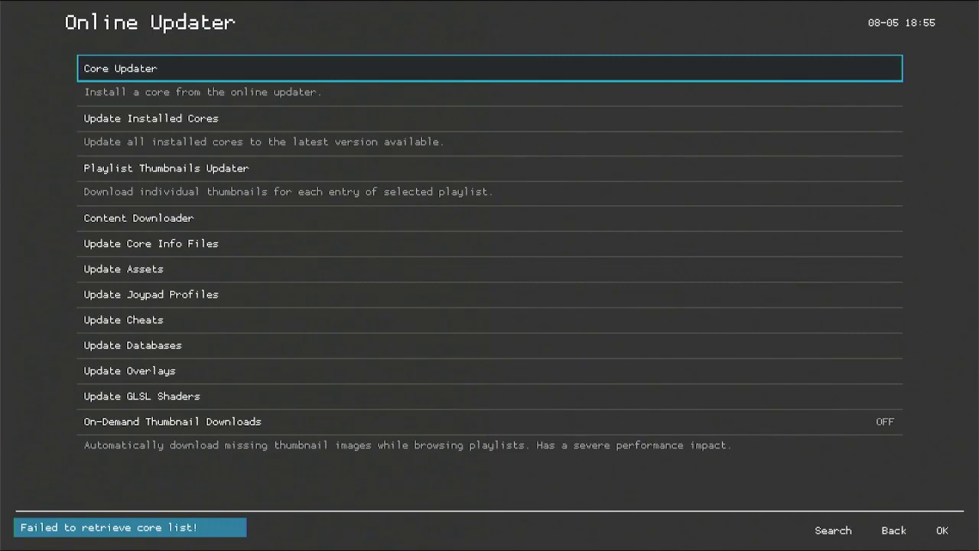
# Step: Leave the Online Updater and quit RetroArch from the Main Menu
pyautogui.press('BackSpace')
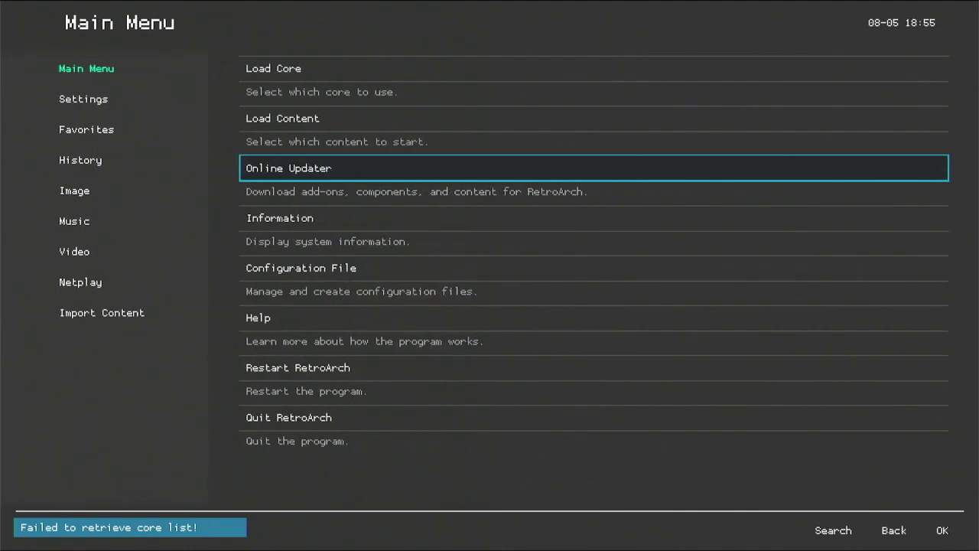
pyautogui.press('Left')
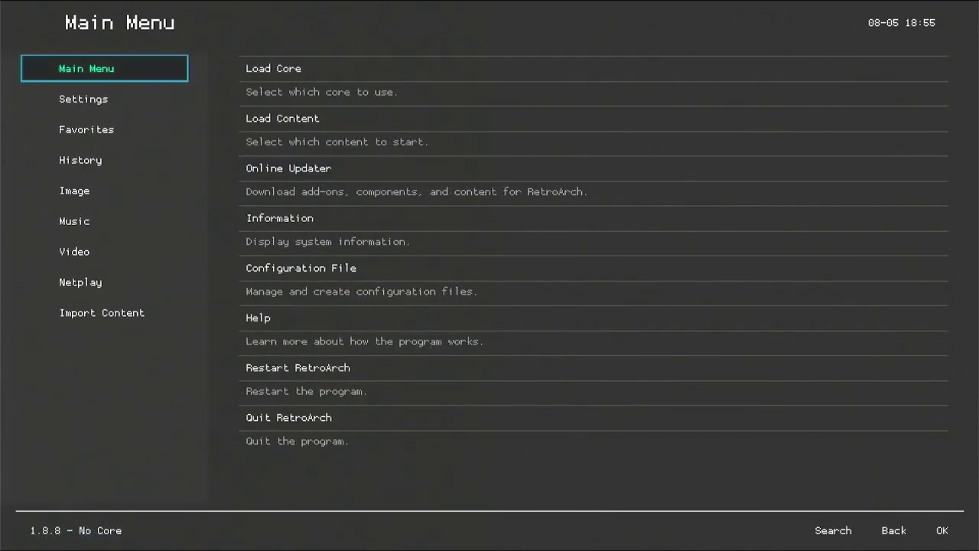
pyautogui.press('Right')
pyautogui.press('Down')
pyautogui.press('Down')
pyautogui.press('Down')
pyautogui.press('Down')
pyautogui.press('Down')
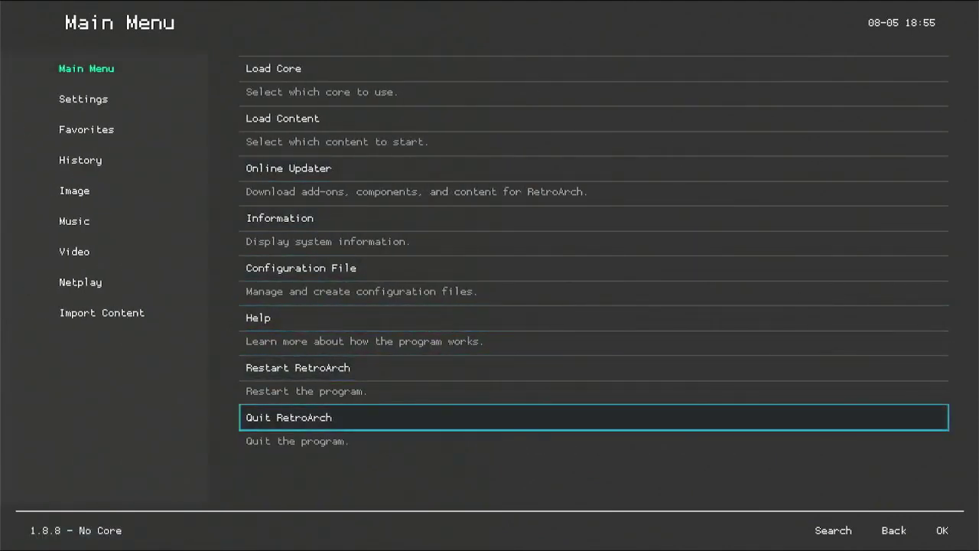
pyautogui.press('Return')
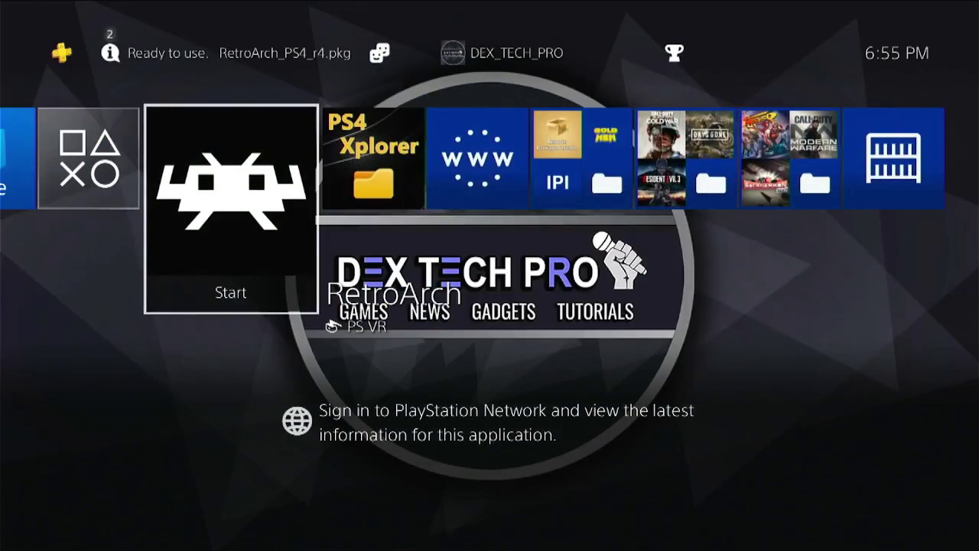
# Step: Start PS4-Xplorer and open the /data/retroarch folder
pyautogui.press('Right')
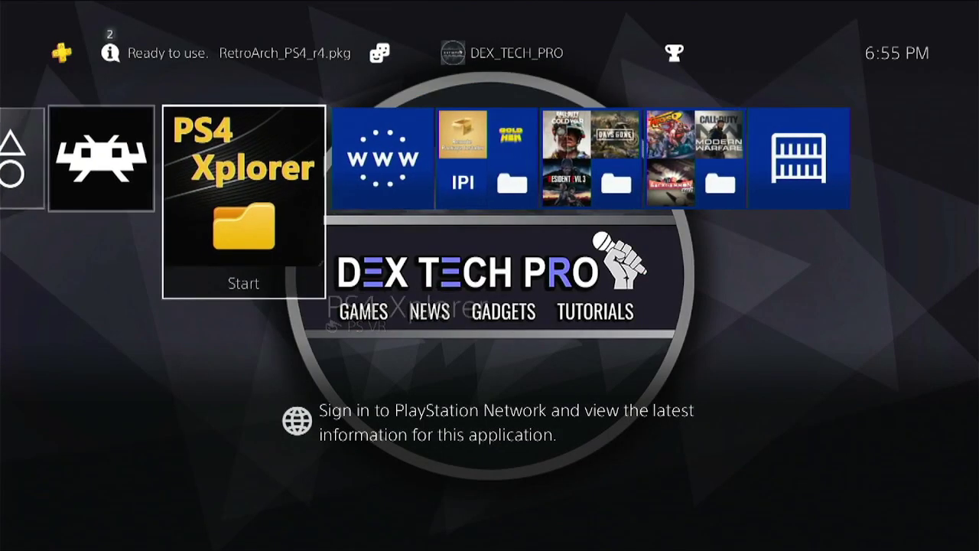
pyautogui.press('Return')
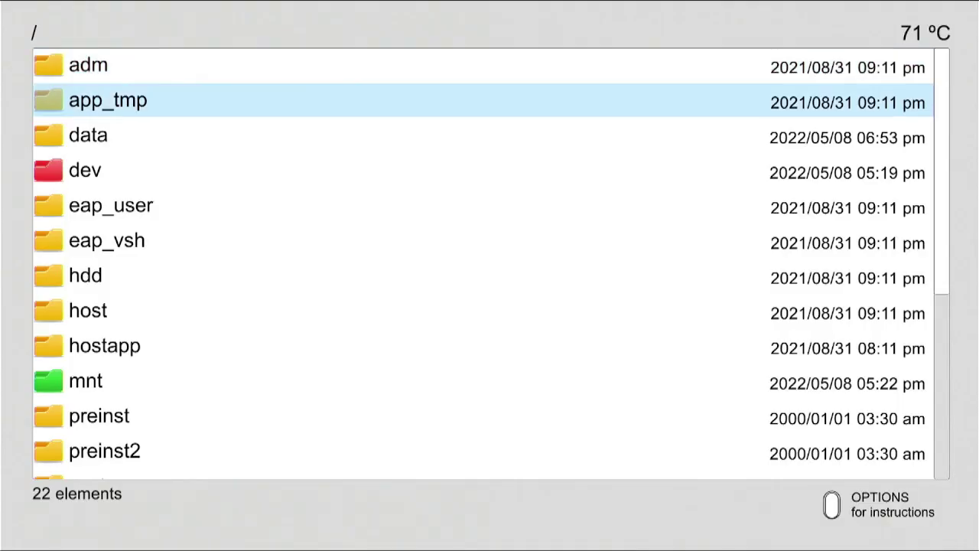
pyautogui.press('Down')
pyautogui.press('Return')
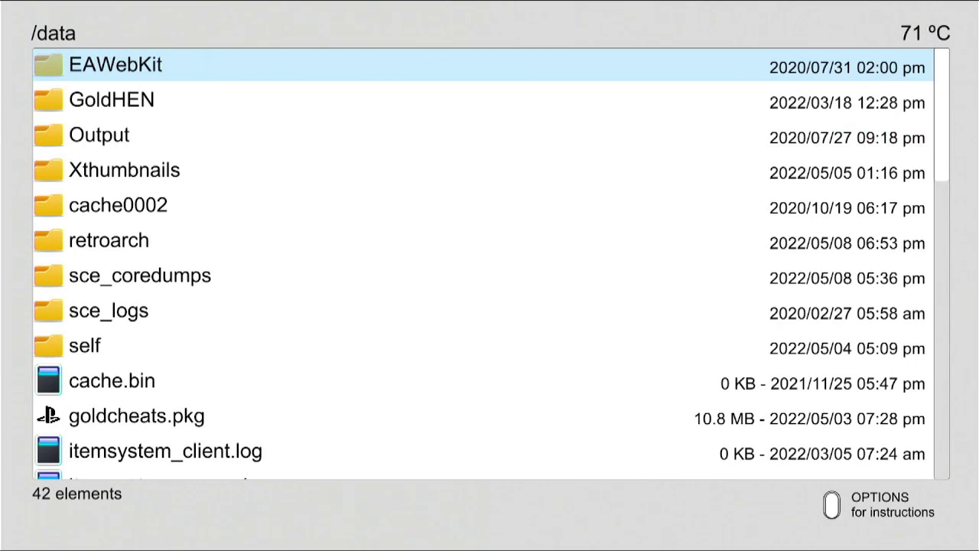
pyautogui.press('Down')
pyautogui.press('Down')
pyautogui.press('Down')
pyautogui.press('Down')
pyautogui.press('Down')
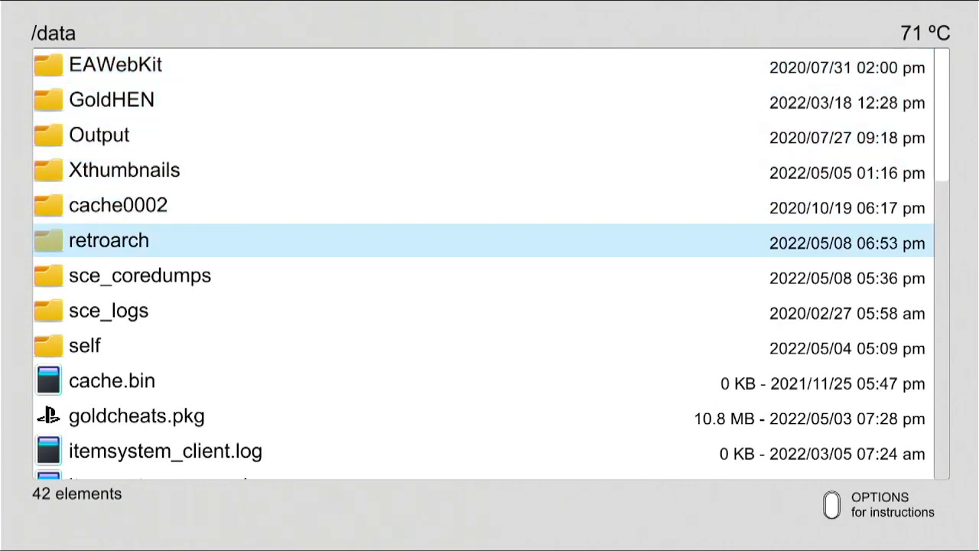
pyautogui.press('Return')
# Step: Select the retroarch.cfg file in /data/retroarch and copy it
pyautogui.press('Down')
pyautogui.press('Down')
pyautogui.press('Down')
pyautogui.press('Down')
pyautogui.press('Down')
pyautogui.press('Down')
pyautogui.press('Down')
pyautogui.press('Down')
pyautogui.press('Down')
pyautogui.press('Down')
pyautogui.press('Down')
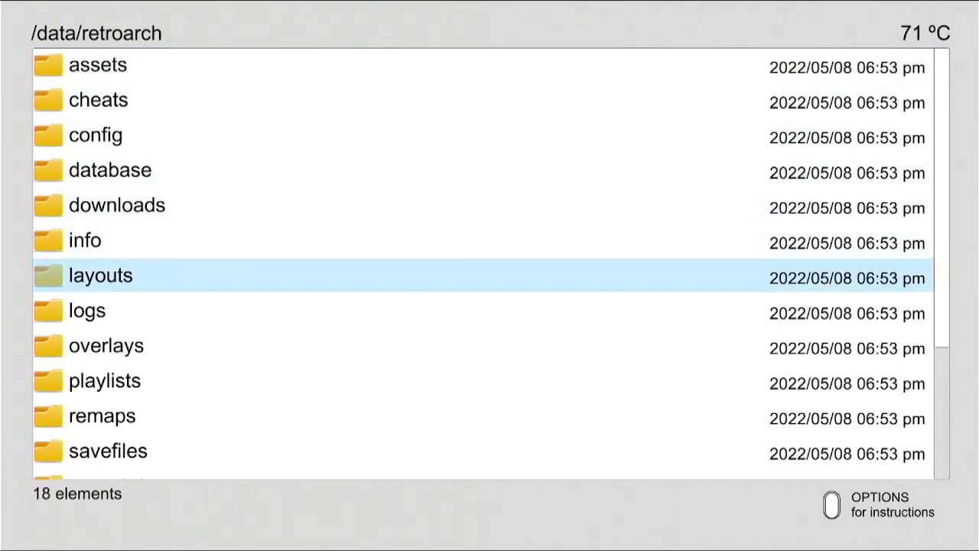
pyautogui.press('Down')
pyautogui.press('Down')
pyautogui.press('Down')
pyautogui.press('Down')
pyautogui.press('Down')
pyautogui.press('Down')
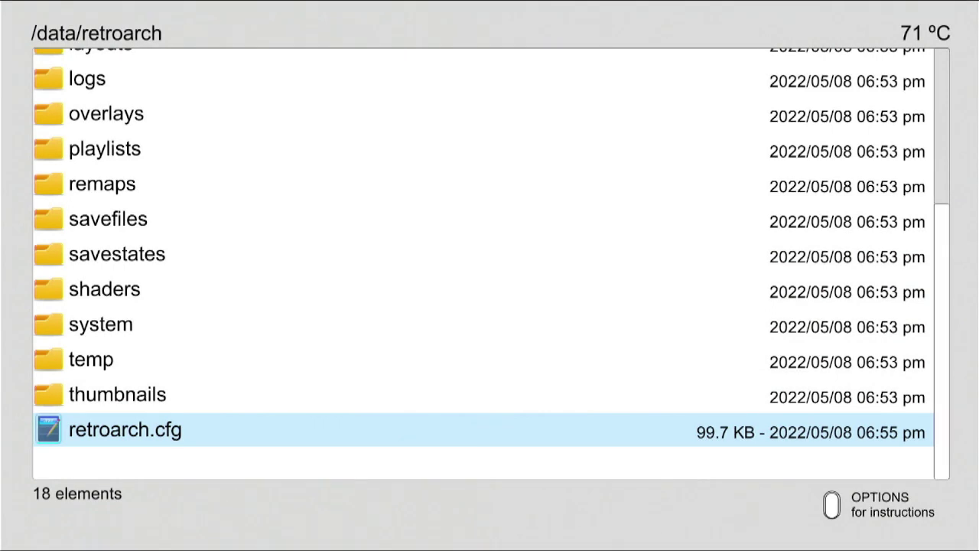
pyautogui.press('Return')
pyautogui.press('Menu')
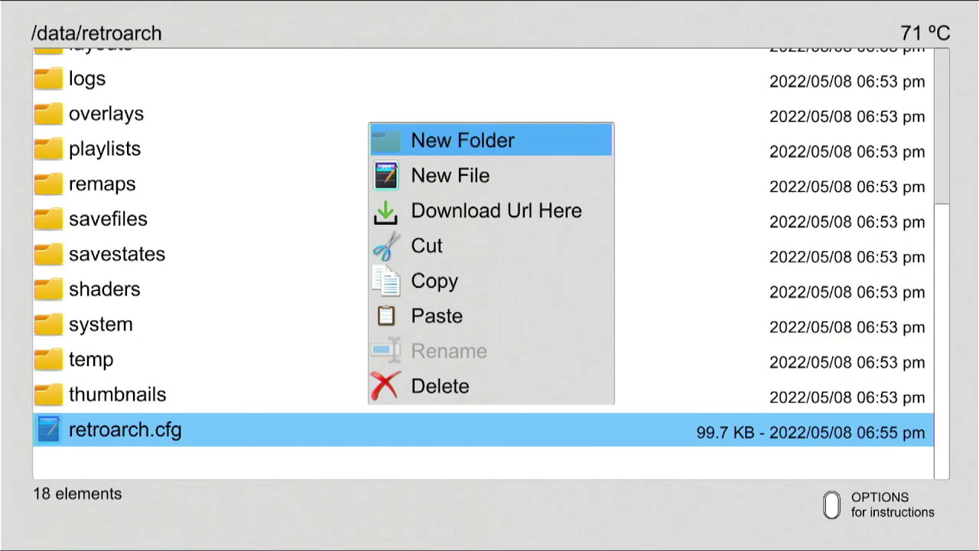
pyautogui.press('Down')
pyautogui.press('Down')
pyautogui.press('Down')
pyautogui.press('Down')
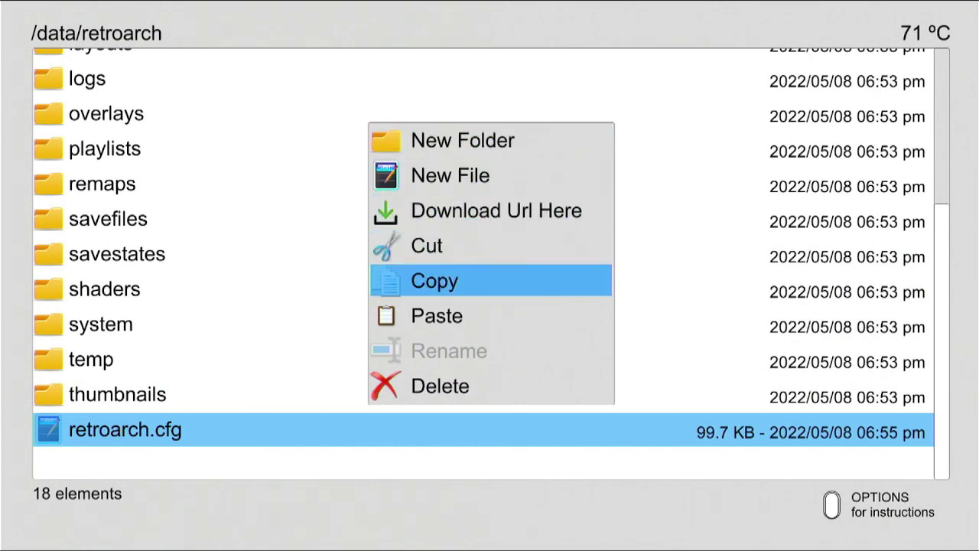
pyautogui.press('Return')
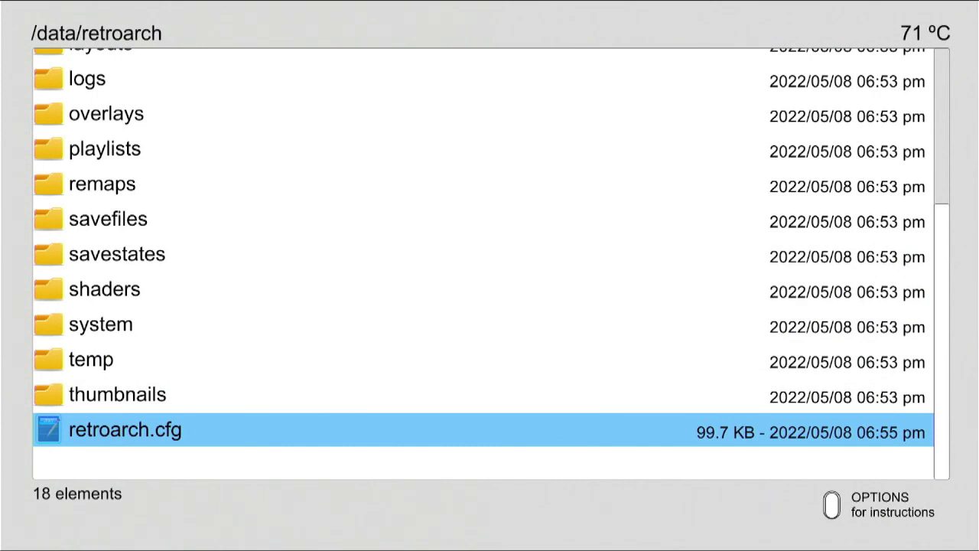
# Step: Paste the copied retroarch.cfg into /mnt/usb0, overwriting the existing file
pyautogui.press('Escape')
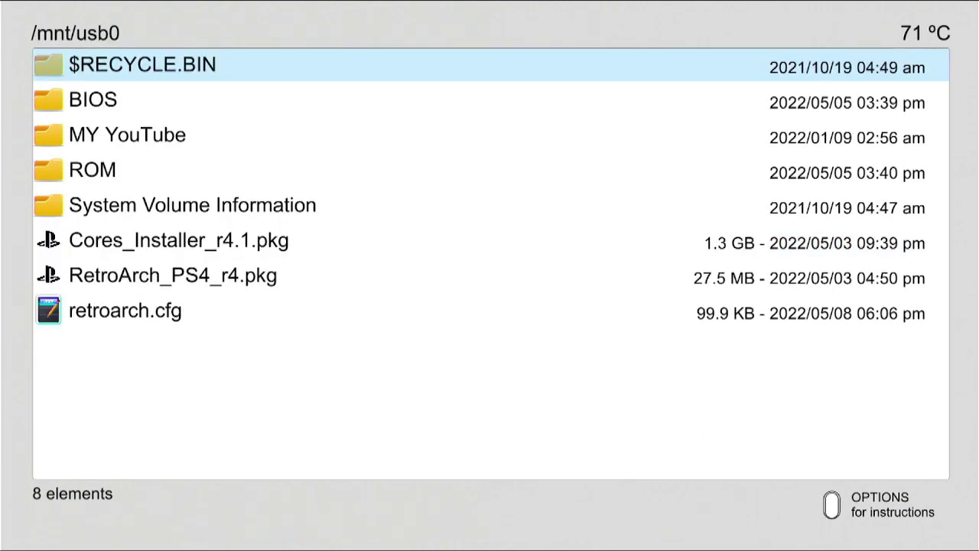
pyautogui.press('Menu')
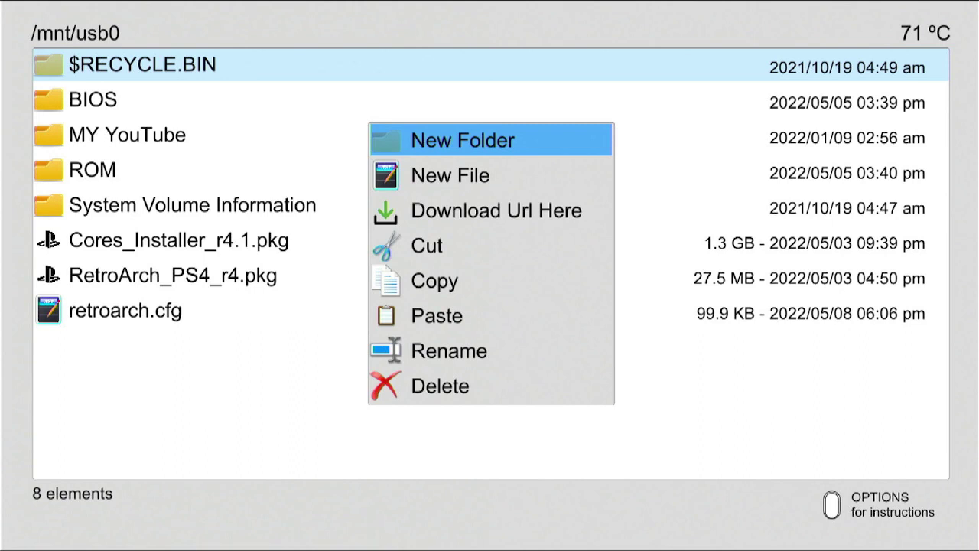
pyautogui.press('Down')
pyautogui.press('Down')
pyautogui.press('Down')
pyautogui.press('Down')
pyautogui.press('Down')
pyautogui.press('Return')
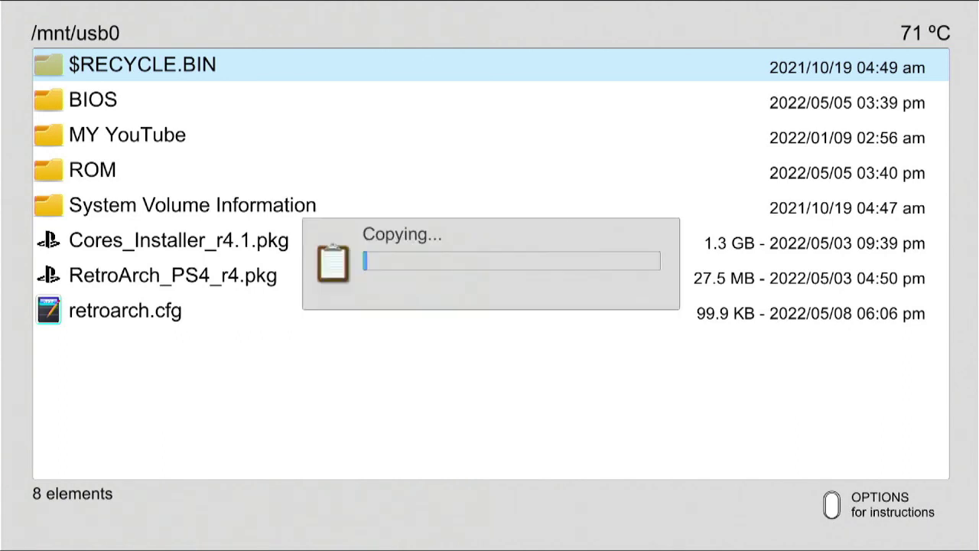
pyautogui.press('Return')
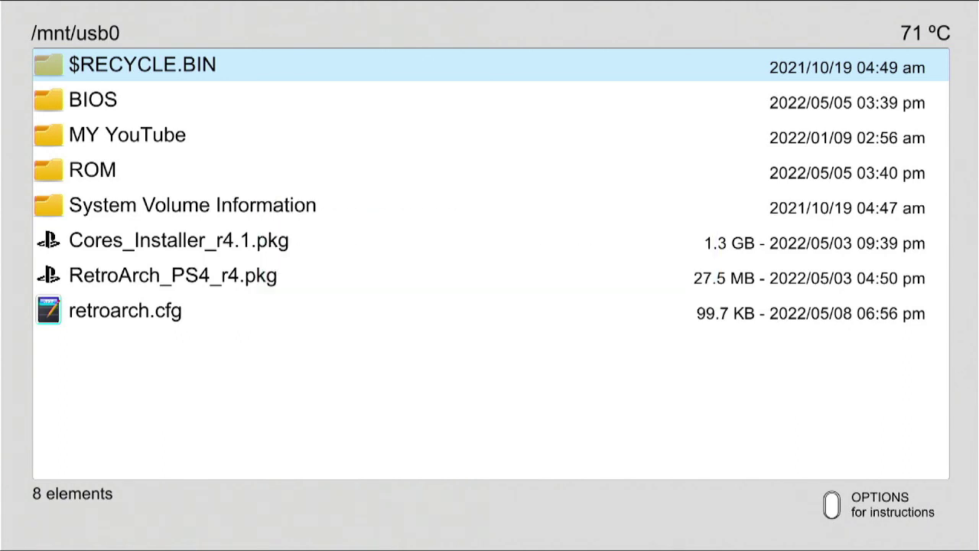
# Step: Close the PS4-Xplorer application from the PS4 Quick Menu
pyautogui.press('super')
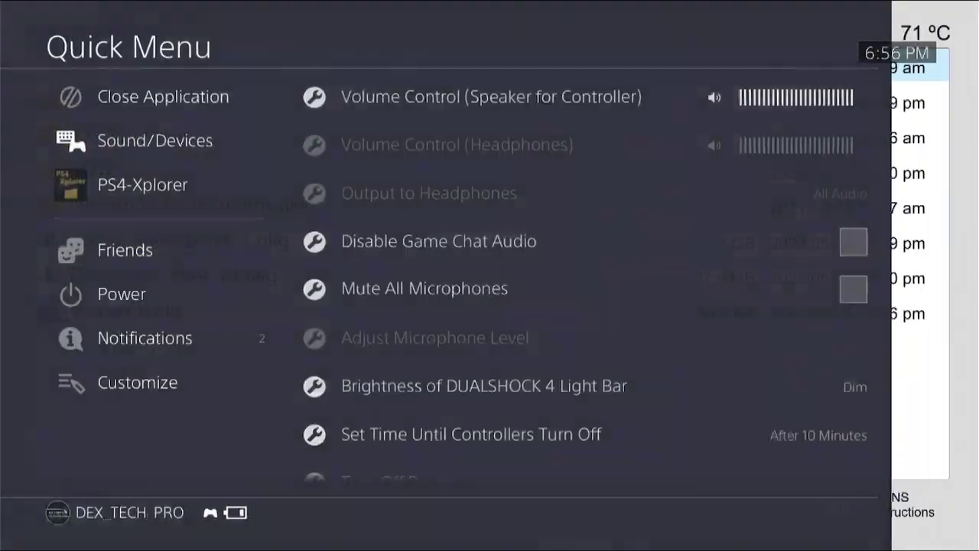
pyautogui.press('Left')
pyautogui.press('Up')
pyautogui.press('Return')
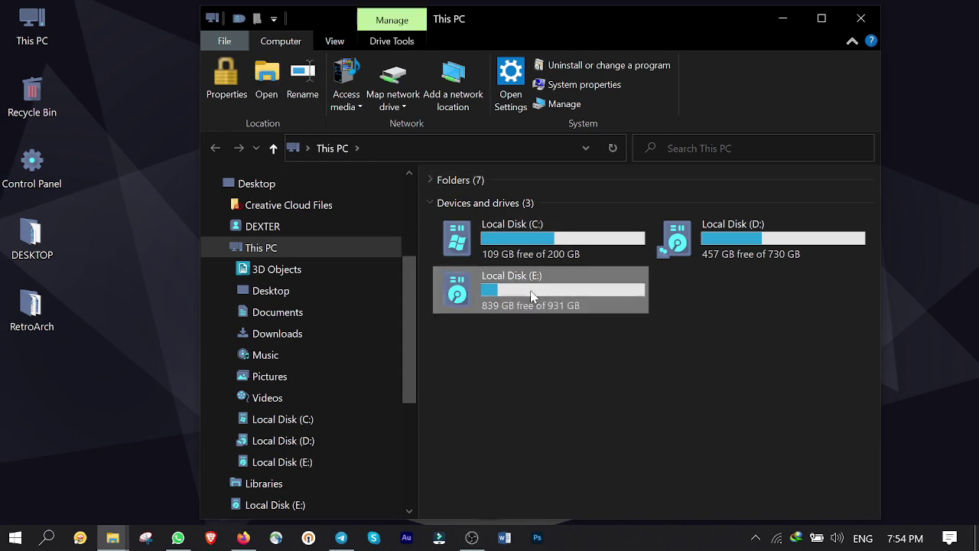
# Step: Open the retroarch config file on Local Disk (E:) in a maximized Notepad window, making Notepad the default app for .cfg files
pyautogui.rightClick(468, 242)
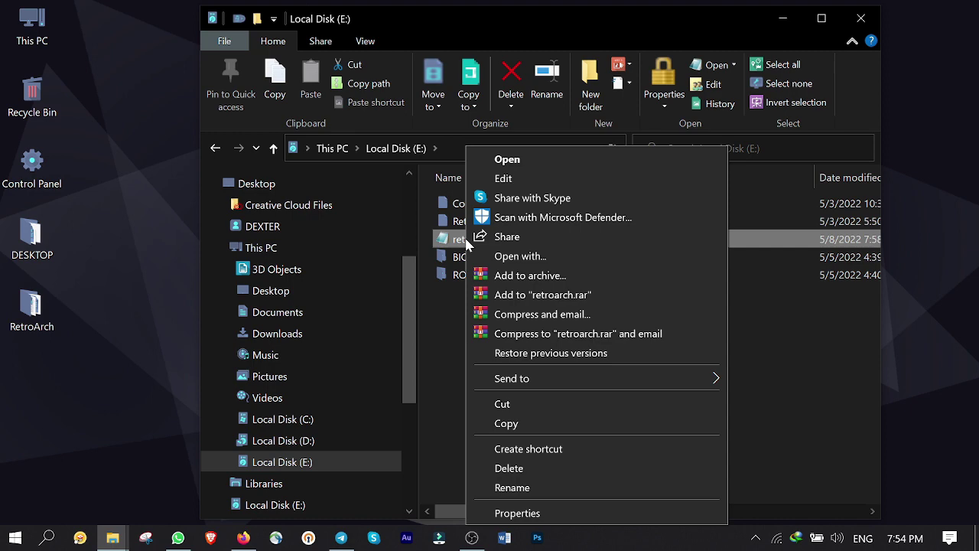
pyautogui.click(527, 257)
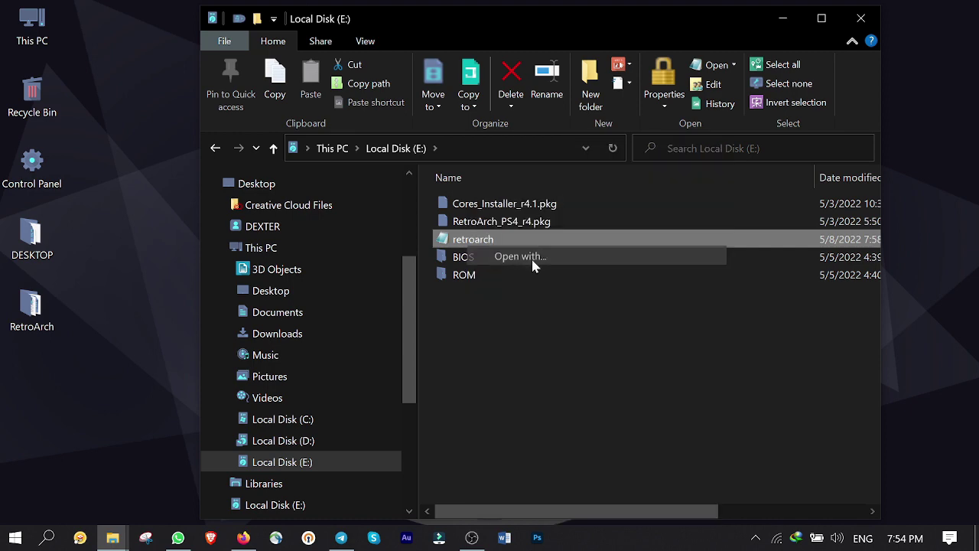
pyautogui.click(348, 338)
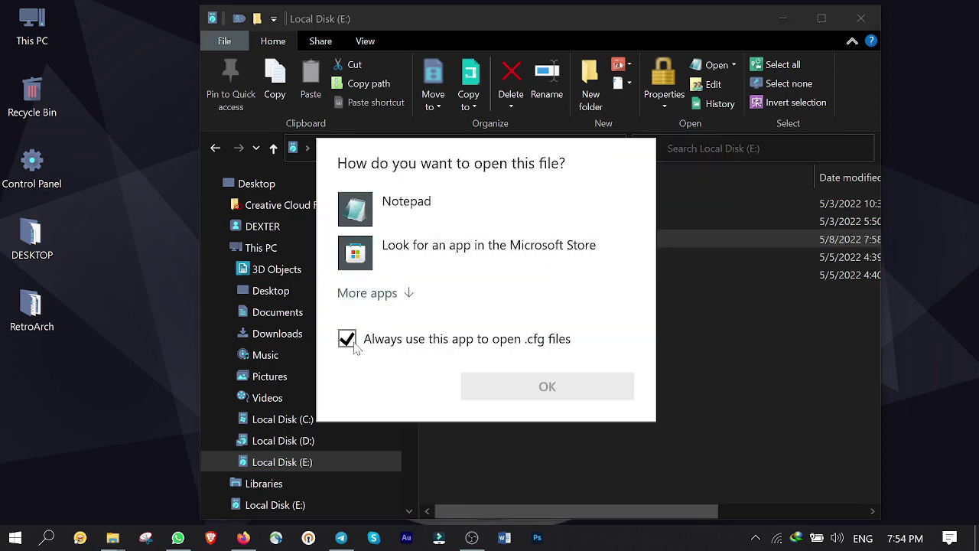
pyautogui.click(401, 219)
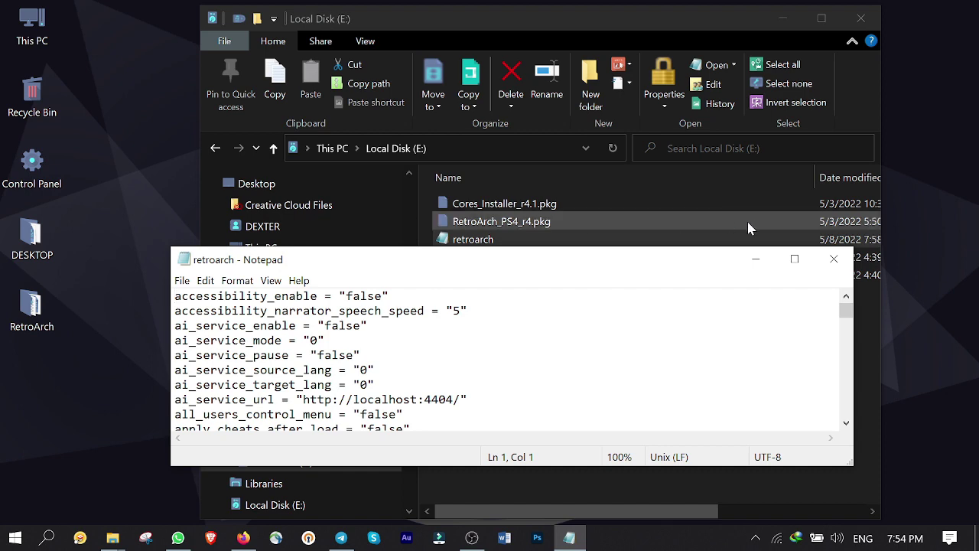
pyautogui.click(794, 259)
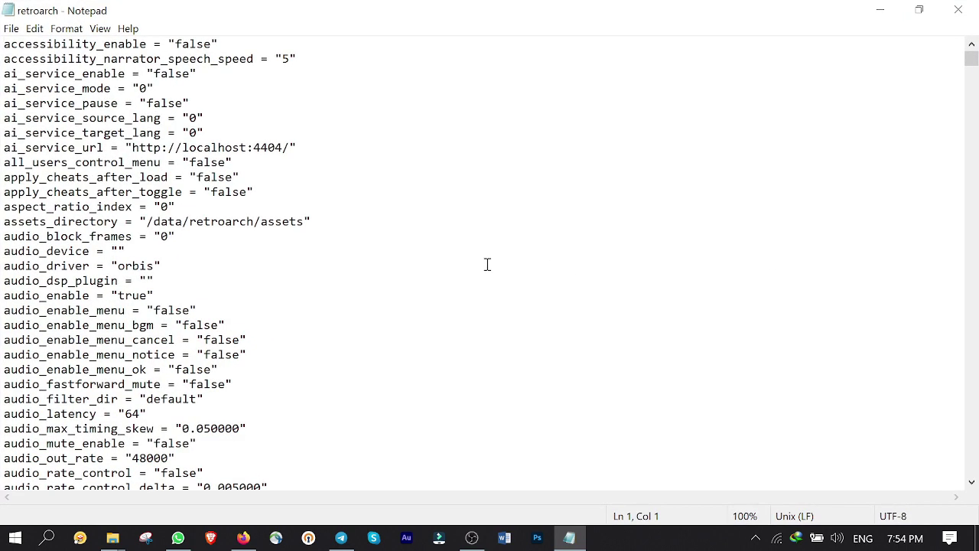
# Step: Search the config file for "core_updater" to locate the core updater settings
pyautogui.hotkey('ctrl', 'f')
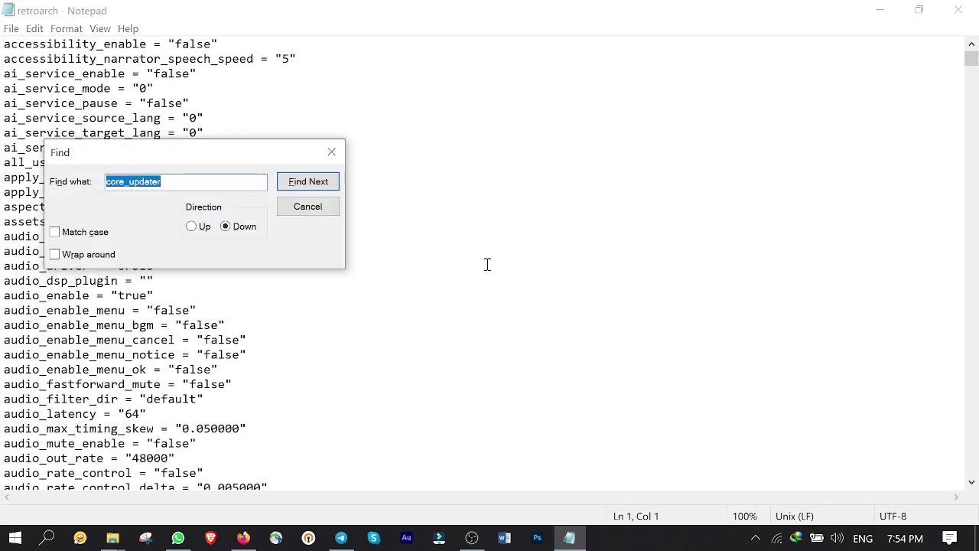
pyautogui.click(193, 181)
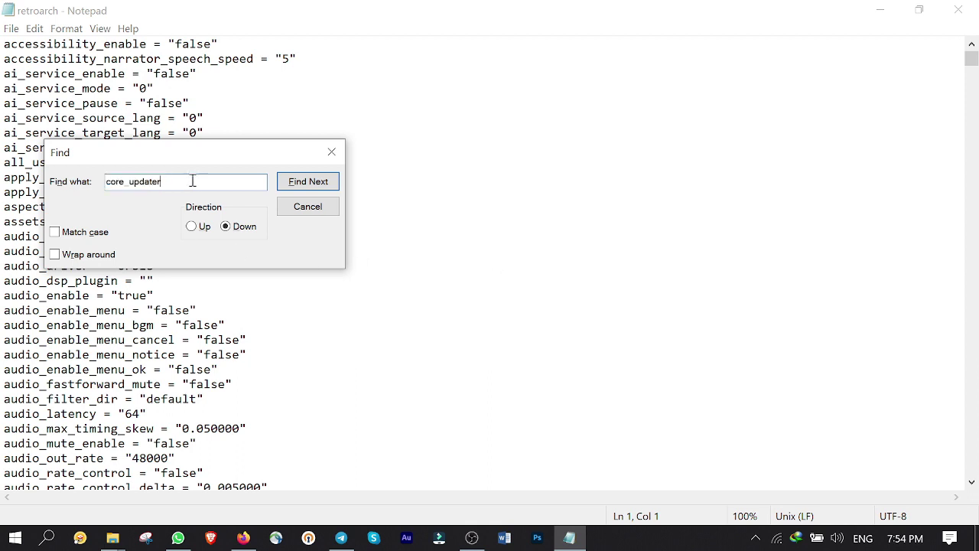
pyautogui.moveTo(190, 189); pyautogui.dragTo(70, 185)
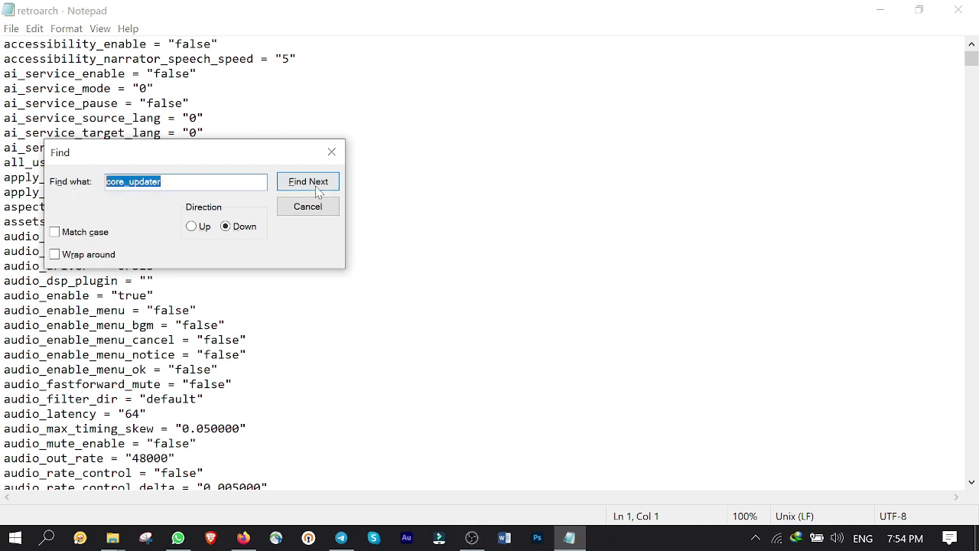
pyautogui.moveTo(229, 159); pyautogui.dragTo(588, 126)
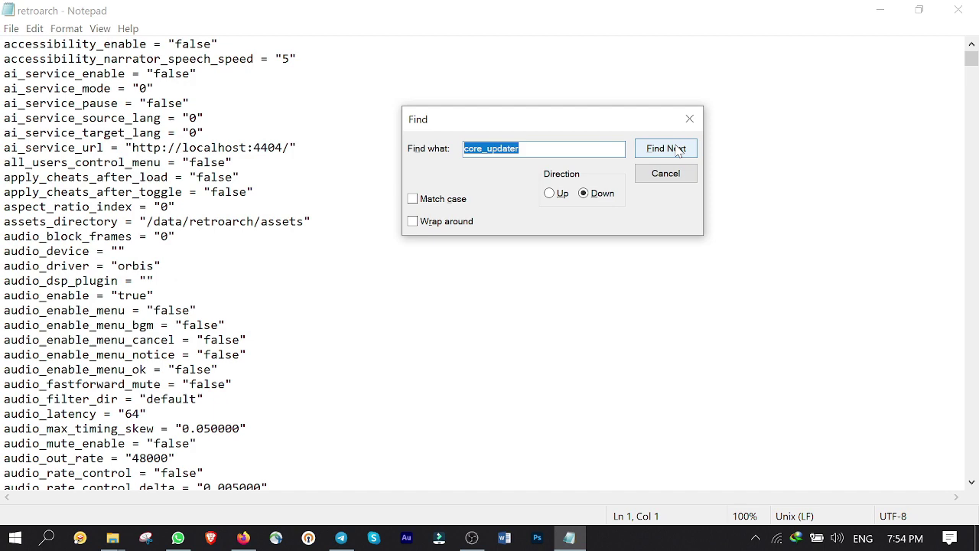
pyautogui.click(672, 151)
pyautogui.scroll(-4, 159, 345)
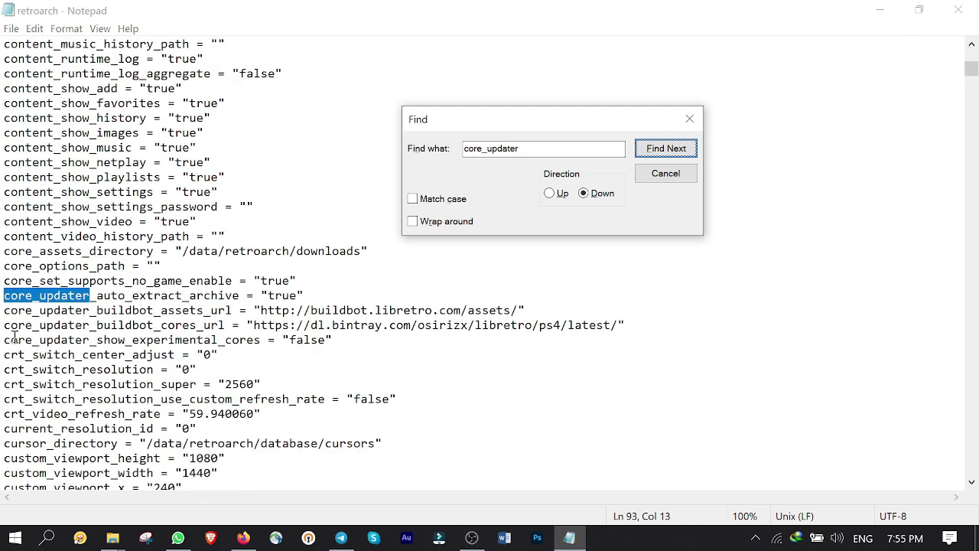
pyautogui.moveTo(6, 325); pyautogui.dragTo(612, 325)
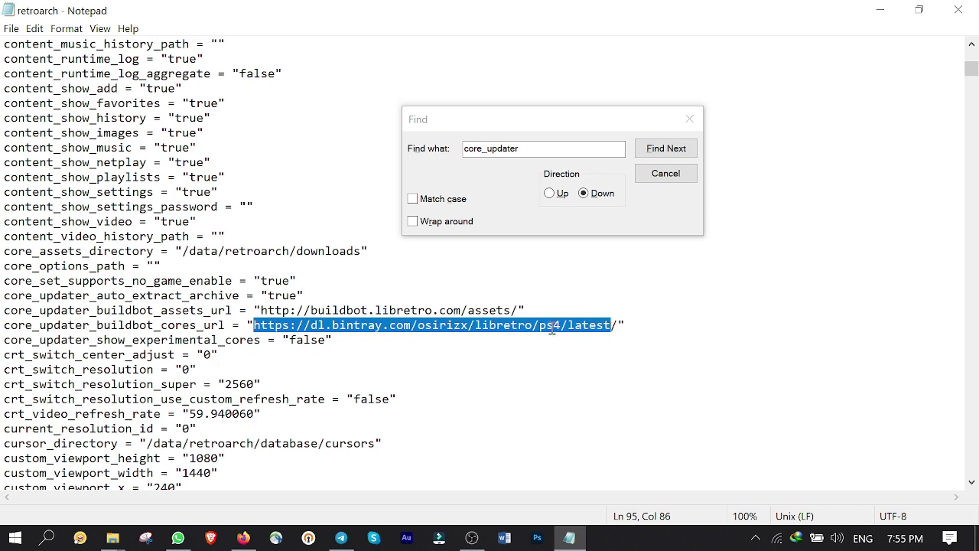
pyautogui.click(241, 540)
pyautogui.click(437, 59)
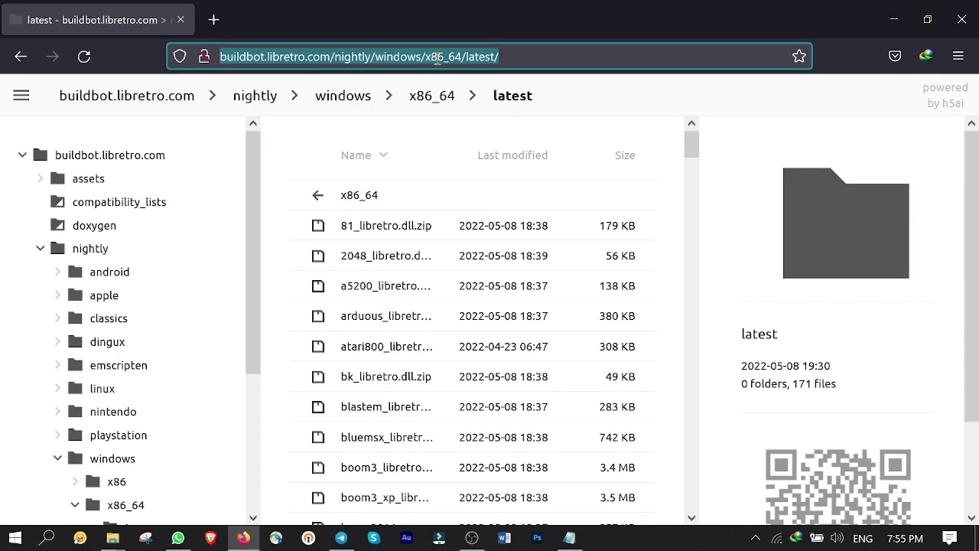
pyautogui.rightClick(437, 59)
pyautogui.click(478, 155)
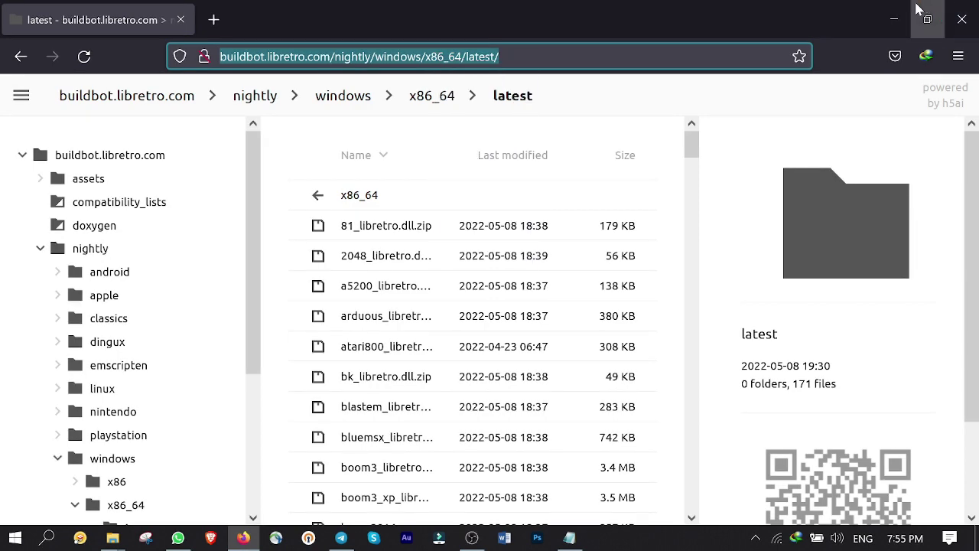
pyautogui.click(894, 19)
pyautogui.rightClick(469, 332)
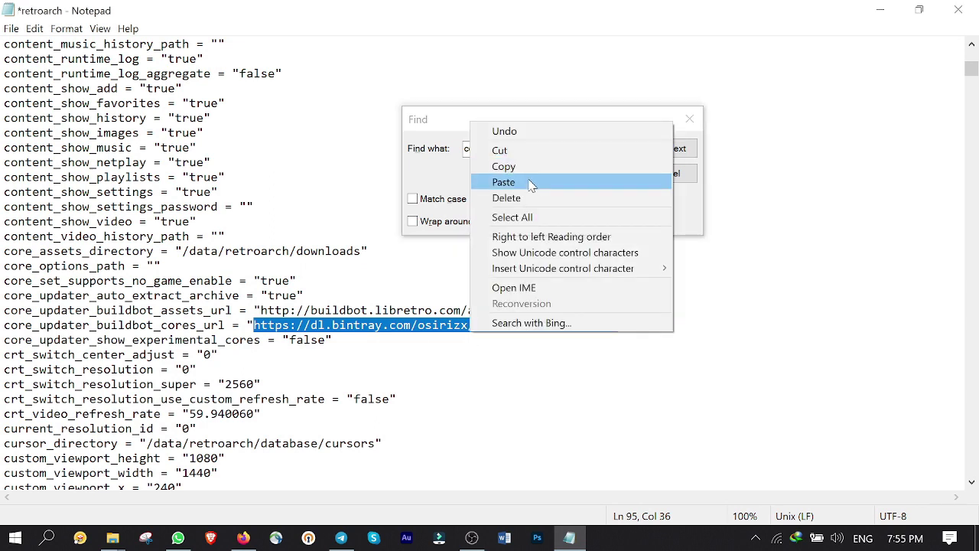
pyautogui.click(532, 183)
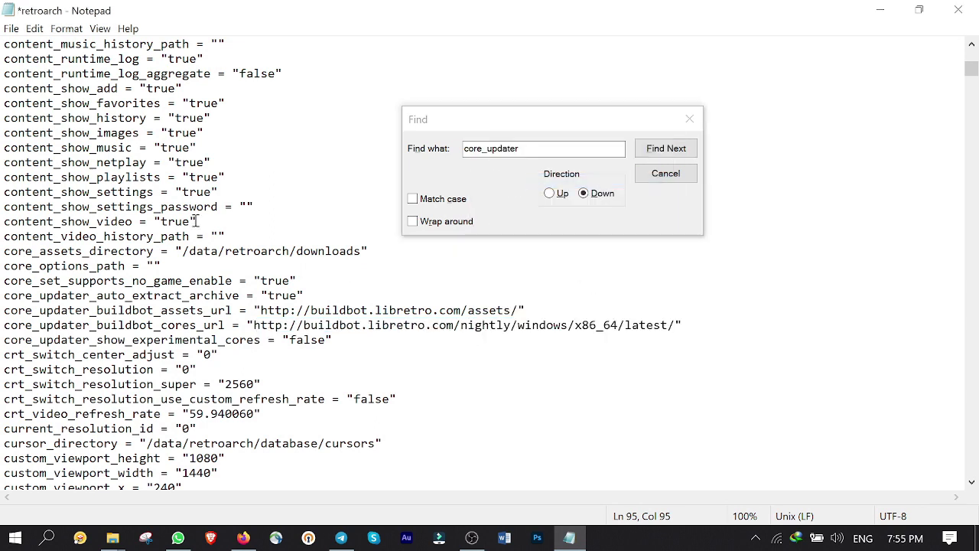
# Step: Save the edited retroarch config file, then close Notepad and the Local Disk (E:) window
pyautogui.click(10, 29)
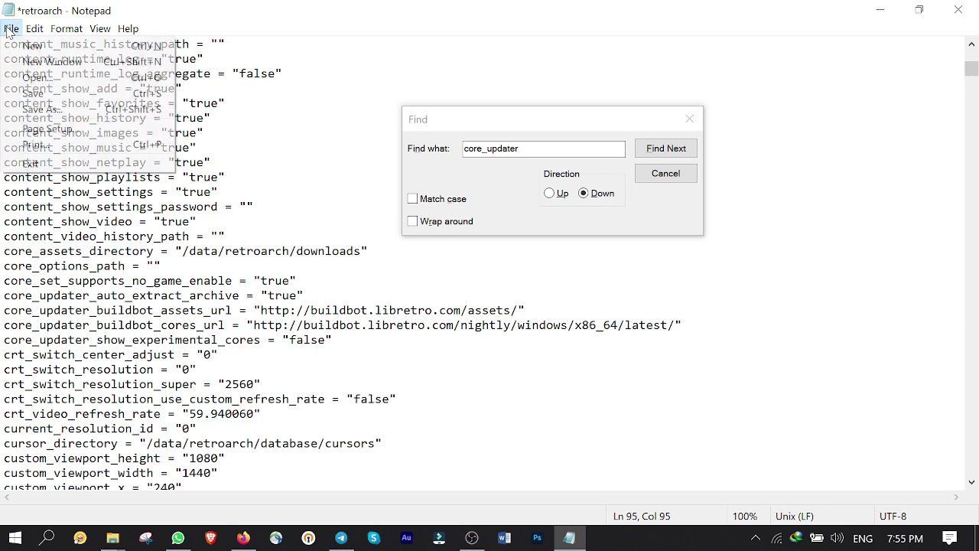
pyautogui.click(35, 93)
pyautogui.click(677, 125)
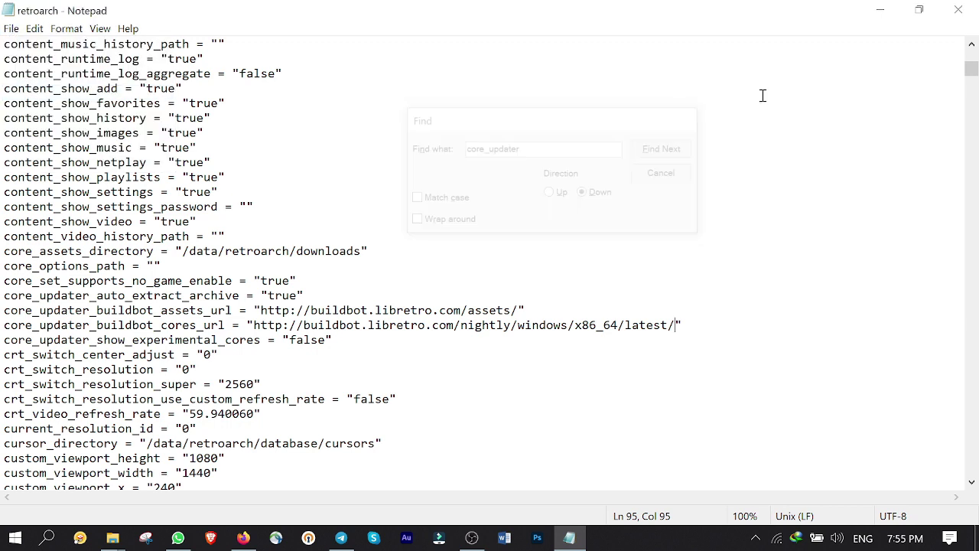
pyautogui.click(958, 10)
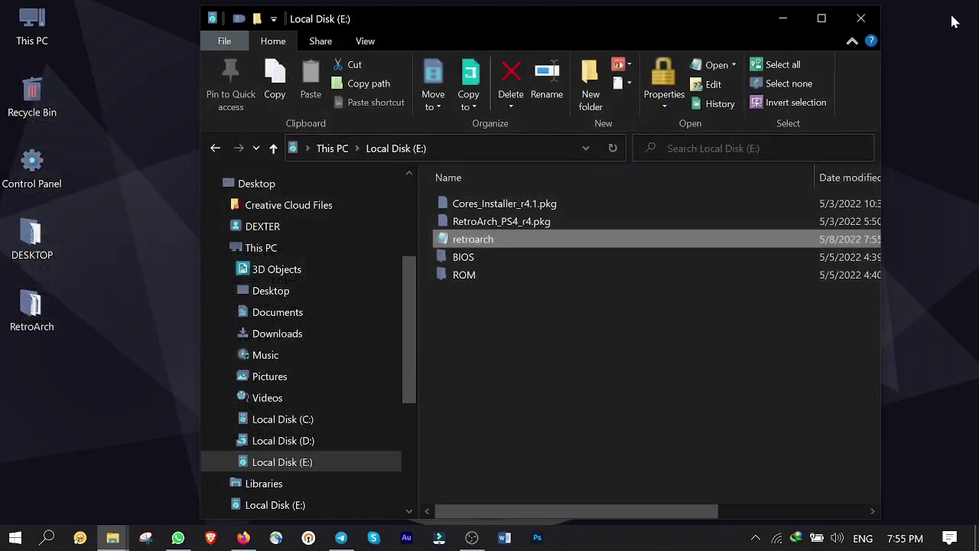
pyautogui.click(459, 239)
pyautogui.click(511, 318)
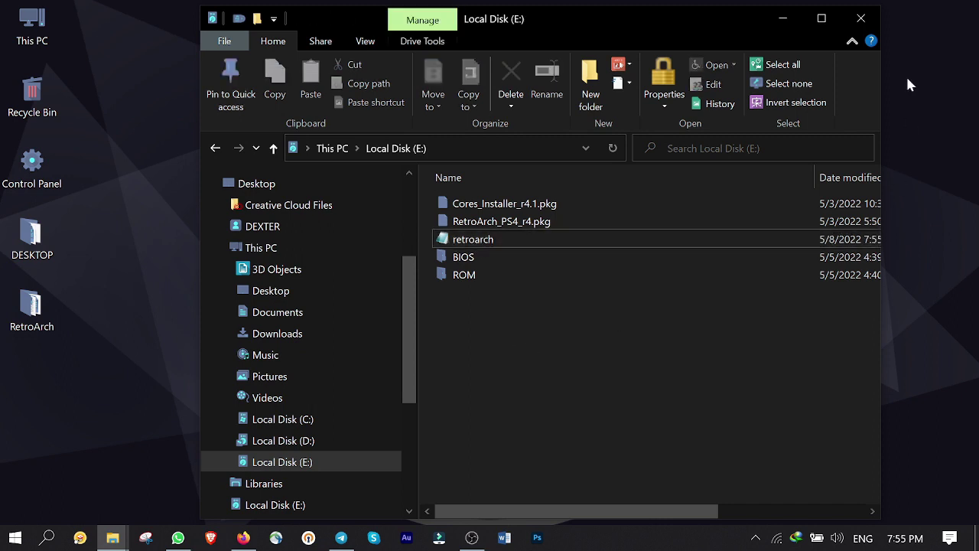
pyautogui.click(862, 21)
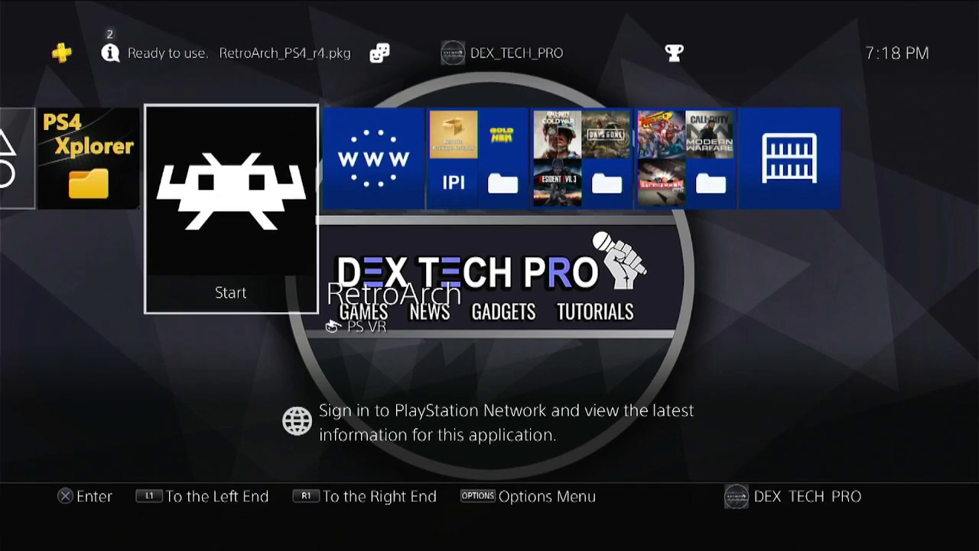
# Step: Start PS4-Xplorer on the PS4 and copy the edited retroarch.cfg from /mnt/usb0
pyautogui.press('Left')
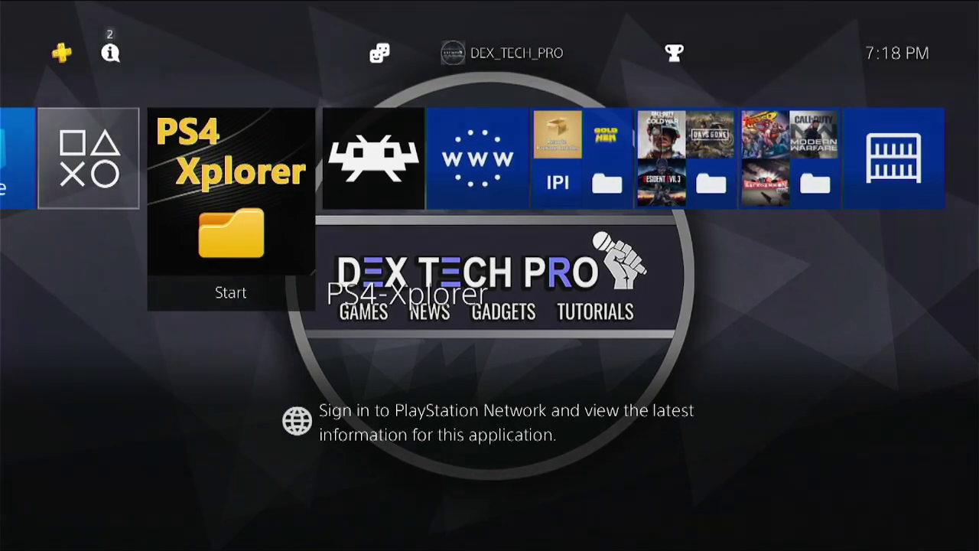
pyautogui.press('Return')
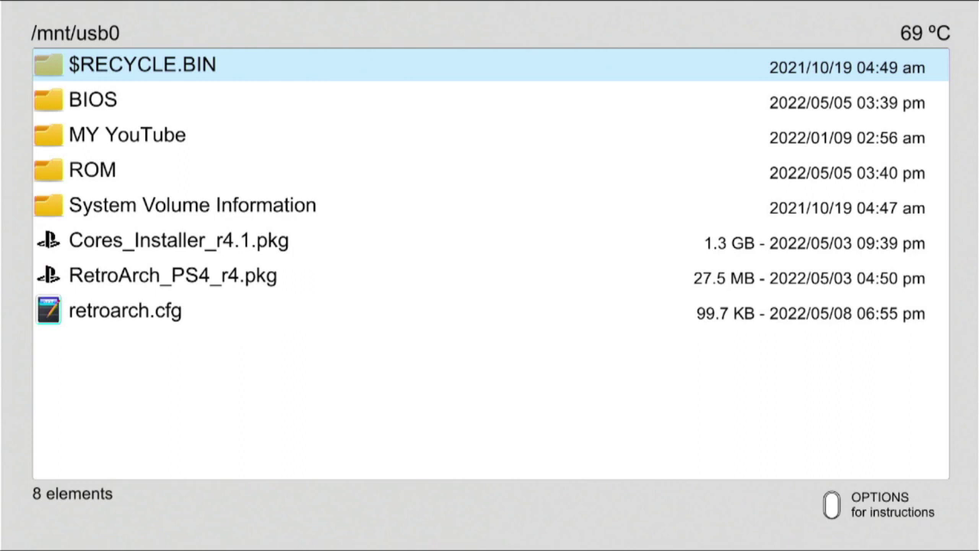
pyautogui.press('Down')
pyautogui.press('Down')
pyautogui.press('Down')
pyautogui.press('Down')
pyautogui.press('Down')
pyautogui.press('Down')
pyautogui.press('Down')
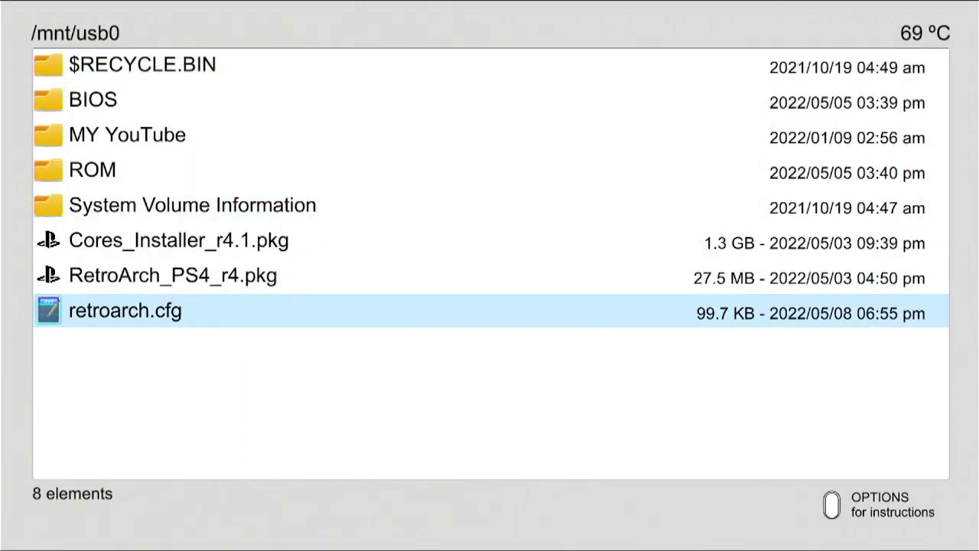
pyautogui.press('Menu')
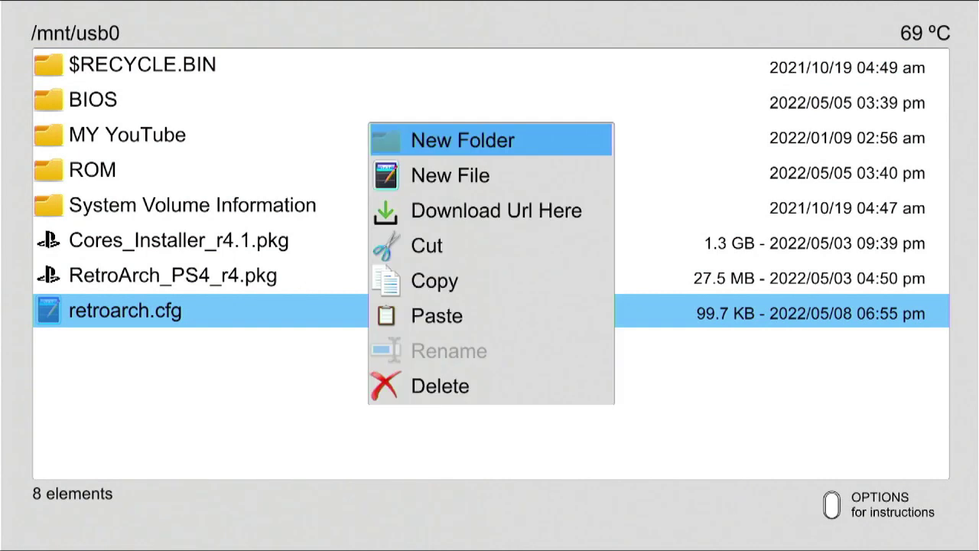
pyautogui.press('Down')
pyautogui.press('Down')
pyautogui.press('Down')
pyautogui.press('Down')
pyautogui.press('Return')
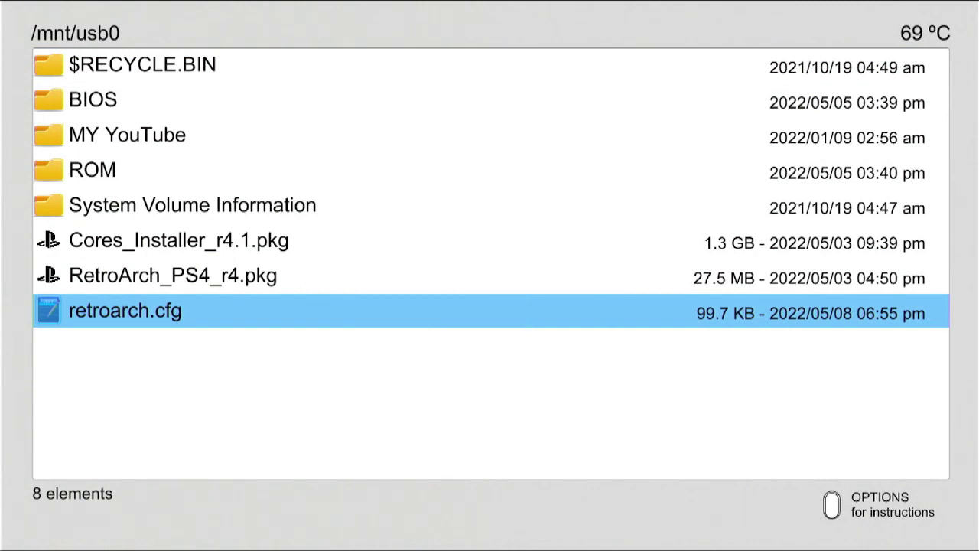
# Step: Go back to the root directory and open the /data/retroarch folder
pyautogui.press('BackSpace')
pyautogui.press('BackSpace')
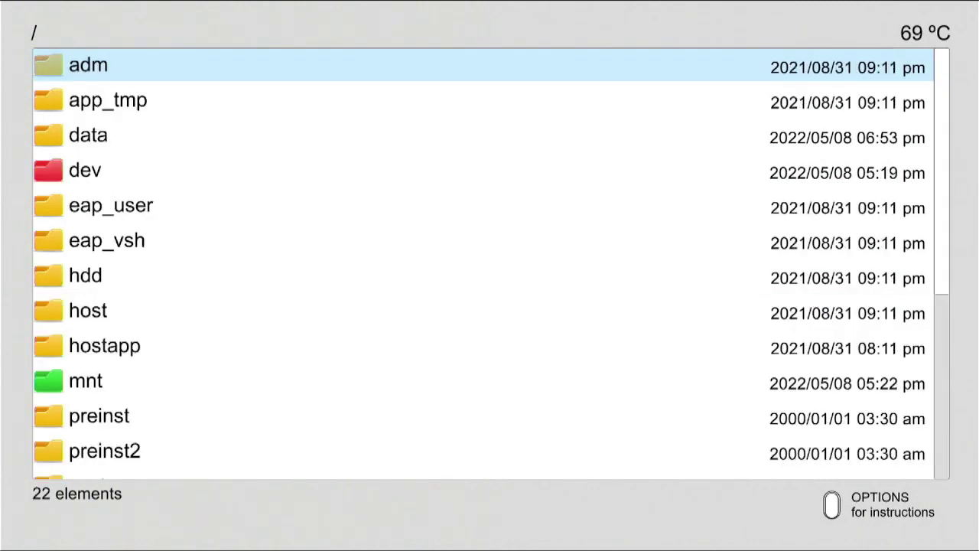
pyautogui.press('Down')
pyautogui.press('Down')
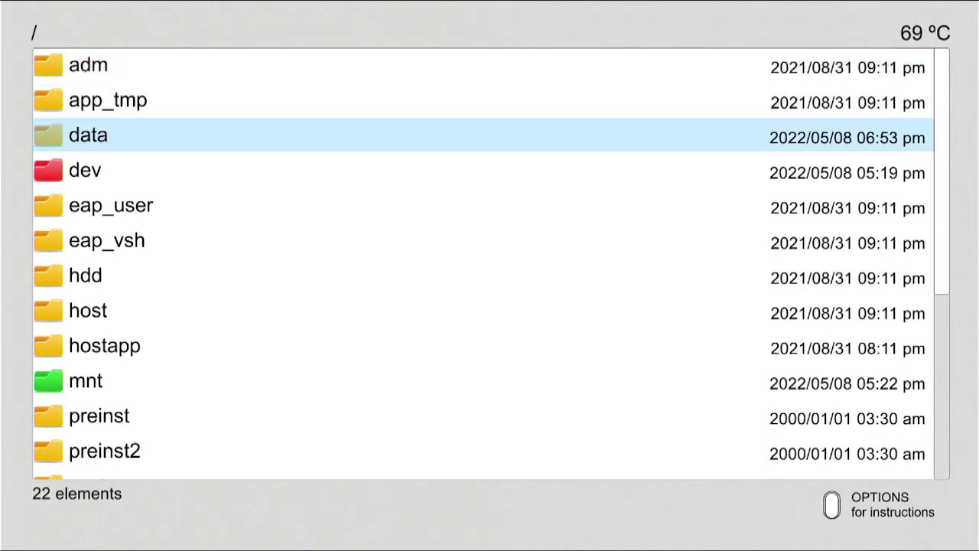
pyautogui.press('Return')
pyautogui.press('Down')
pyautogui.press('Down')
pyautogui.press('Down')
pyautogui.press('Down')
pyautogui.press('Down')
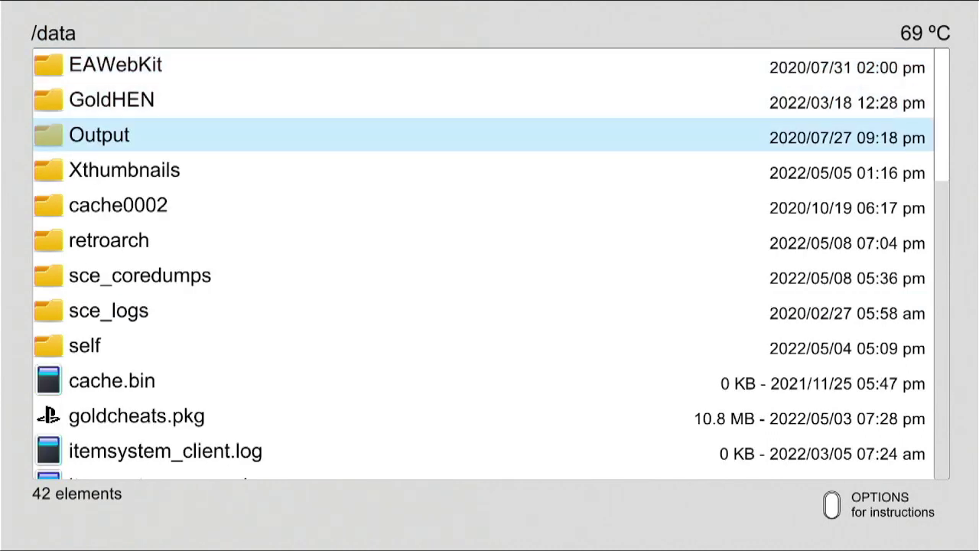
pyautogui.press('Return')
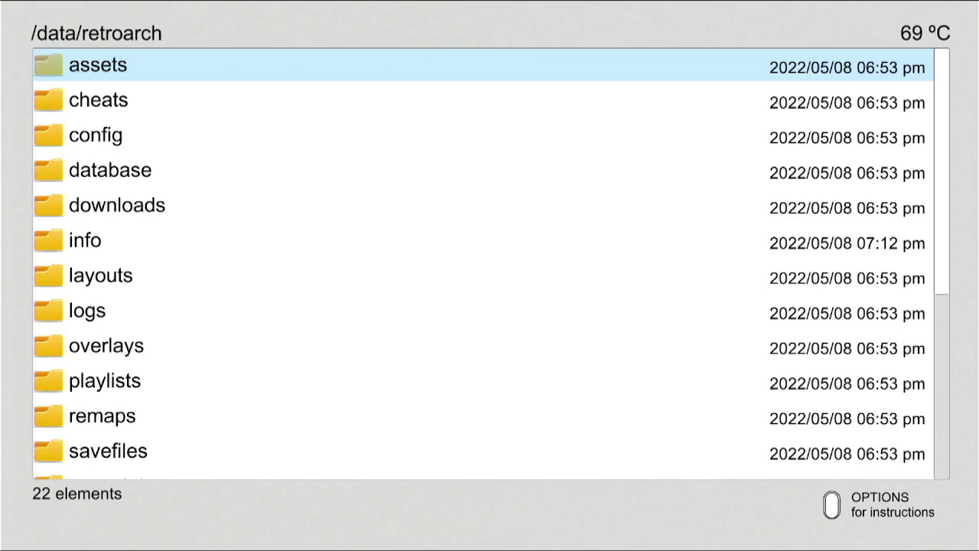
# Step: Paste the copied retroarch.cfg into /data/retroarch, replacing the existing file
pyautogui.press('Menu')
pyautogui.press('Down')
pyautogui.press('Down')
pyautogui.press('Down')
pyautogui.press('Down')
pyautogui.press('Down')
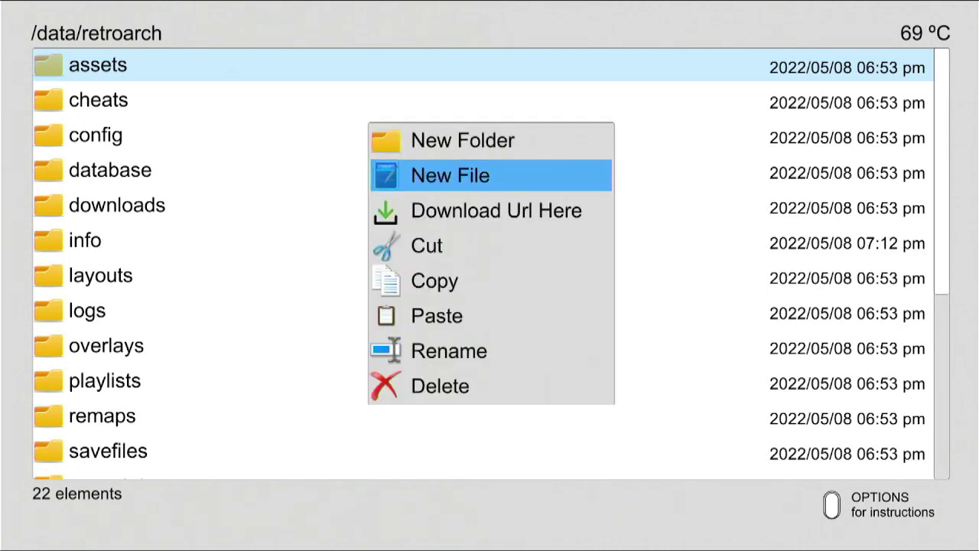
pyautogui.press('Return')
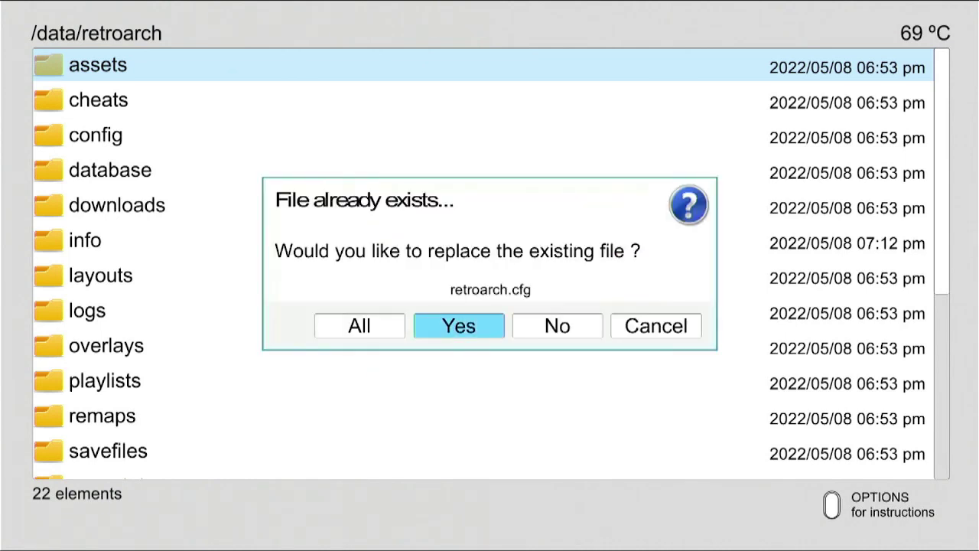
pyautogui.press('Return')
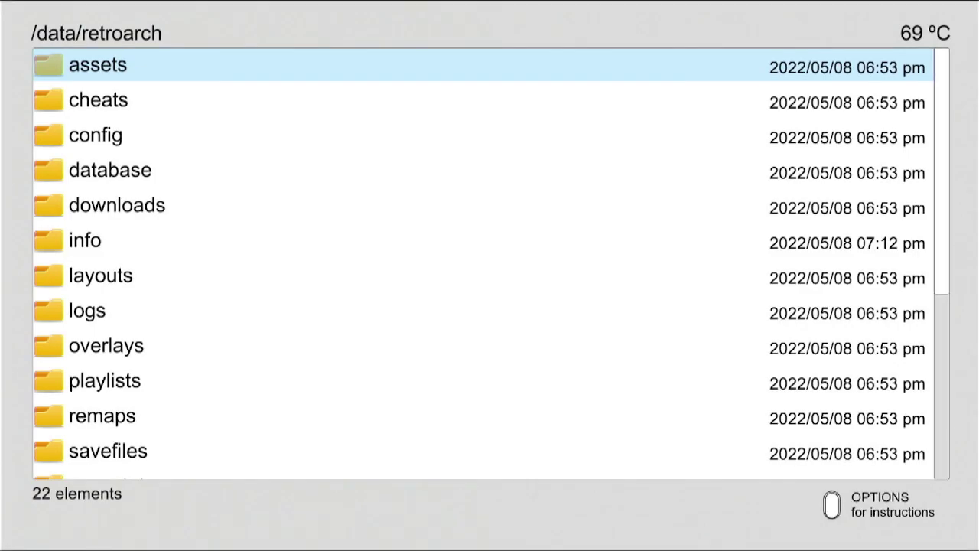
# Step: Close the PS4-Xplorer application and confirm closing it
pyautogui.press('super')
pyautogui.press('Up')
pyautogui.press('Return')
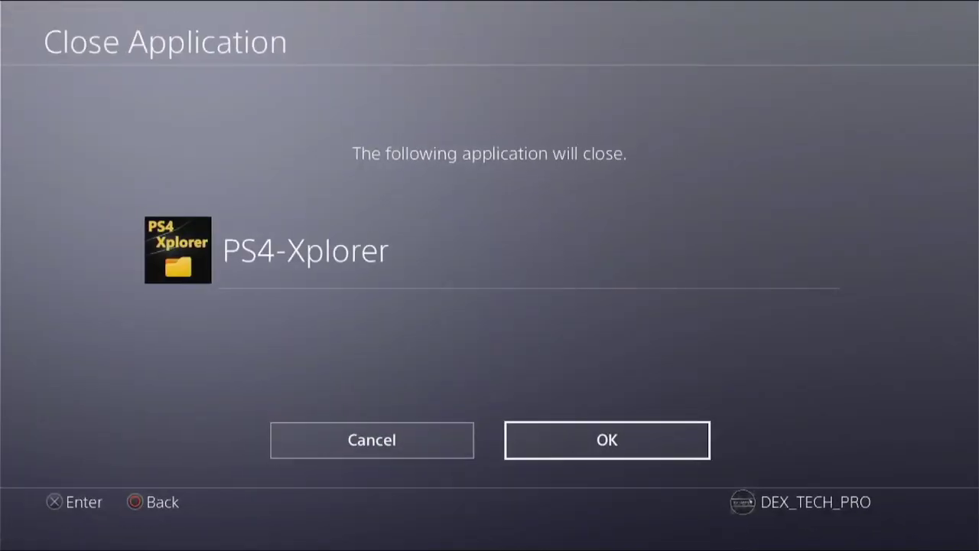
pyautogui.press('Return')
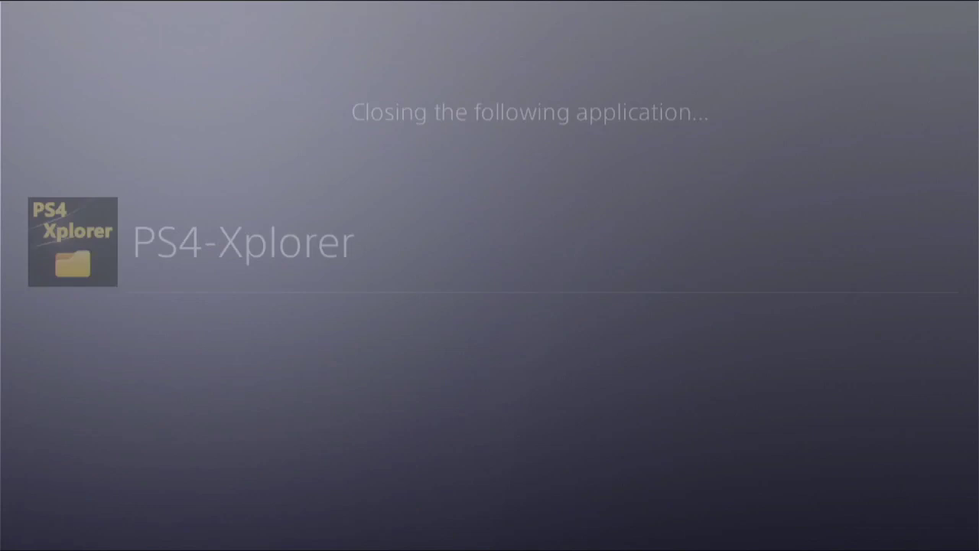
# Step: Start RetroArch and open the Core Updater list in the Online Updater
pyautogui.press('Right')
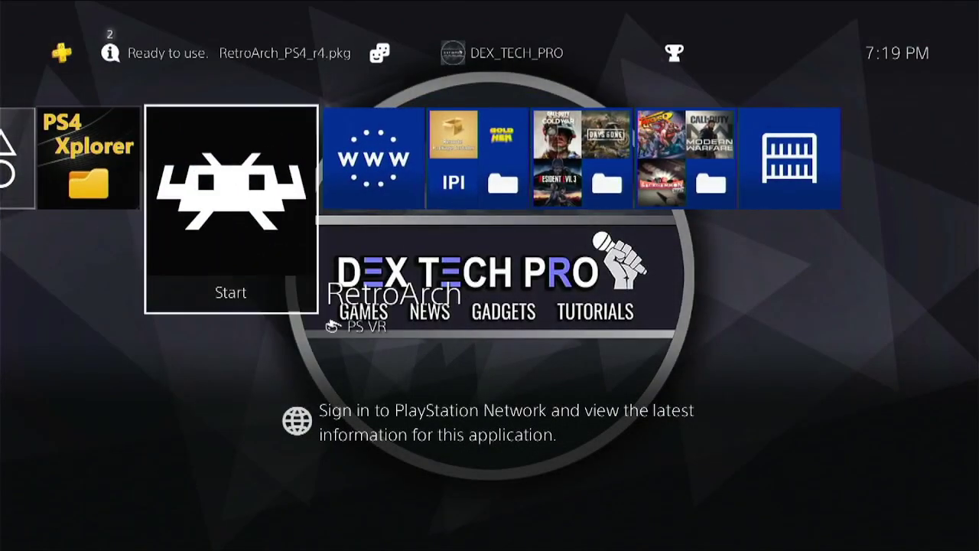
pyautogui.press('Return')
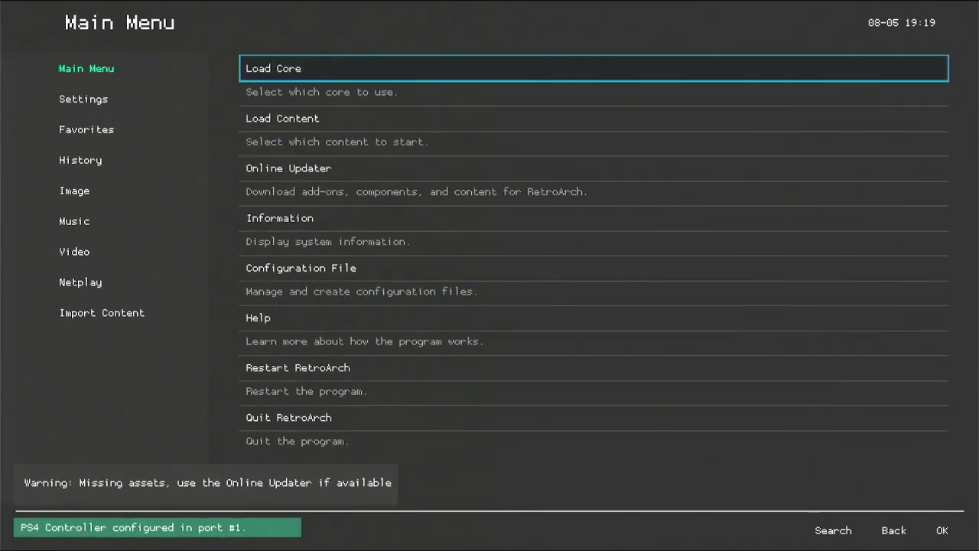
pyautogui.press('Down')
pyautogui.press('Down')
pyautogui.press('Down')
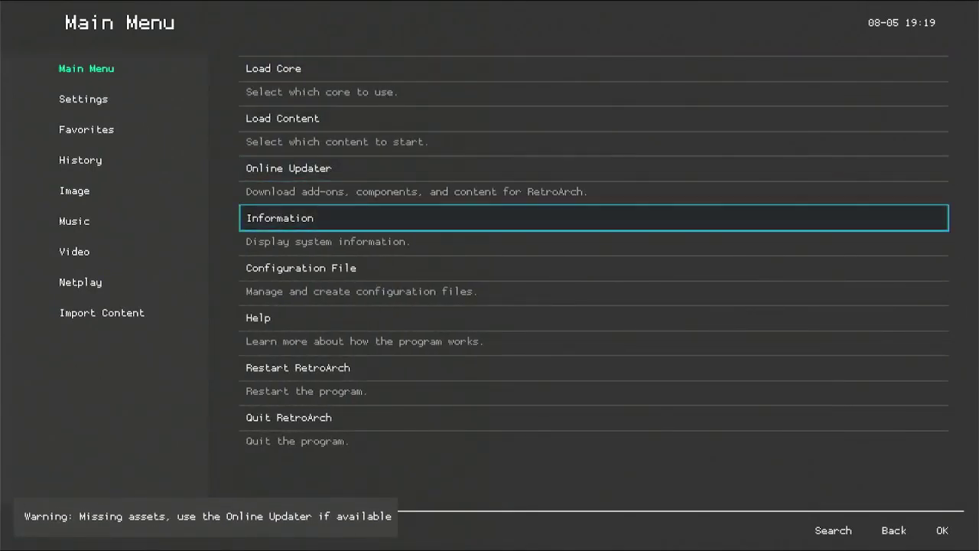
pyautogui.press('Up')
pyautogui.press('Return')
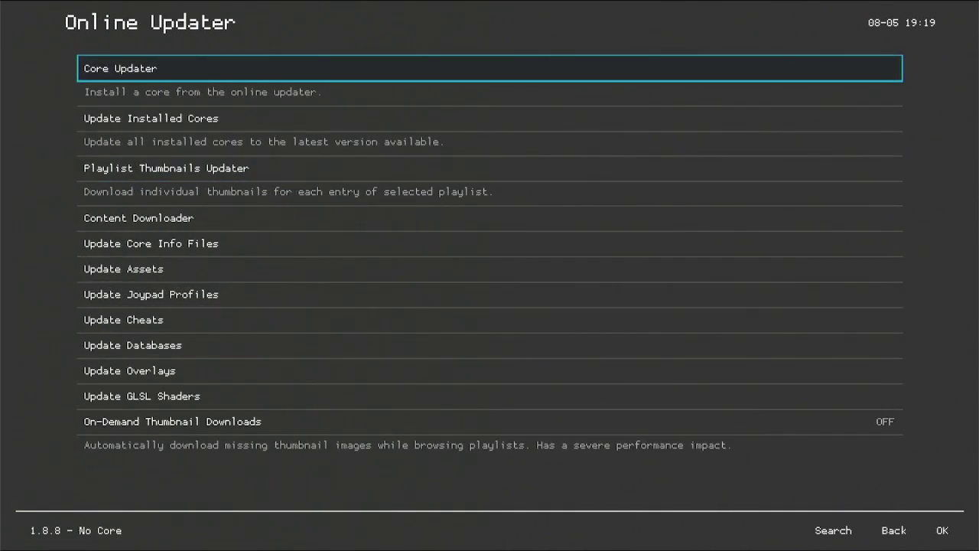
pyautogui.press('Return')
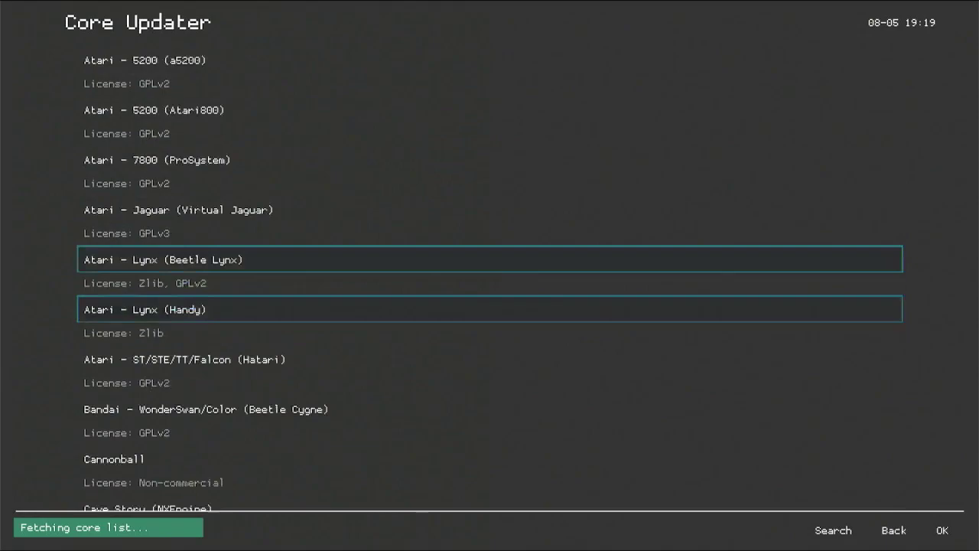
# Step: Browse down the Core Updater list to examine which cores are available for download
pyautogui.press('Down')
pyautogui.press('Down')
pyautogui.press('Down')
pyautogui.press('Down')
pyautogui.press('Down')
pyautogui.press('Down')
pyautogui.press('Down')
pyautogui.press('Down')
pyautogui.press('Down')
pyautogui.press('Down')
pyautogui.press('Down')
pyautogui.press('Down')
pyautogui.press('Down')
pyautogui.press('Down')
pyautogui.press('Down')
pyautogui.press('Down')
pyautogui.press('Down')
pyautogui.press('Down')
pyautogui.press('Down')
pyautogui.press('Down')
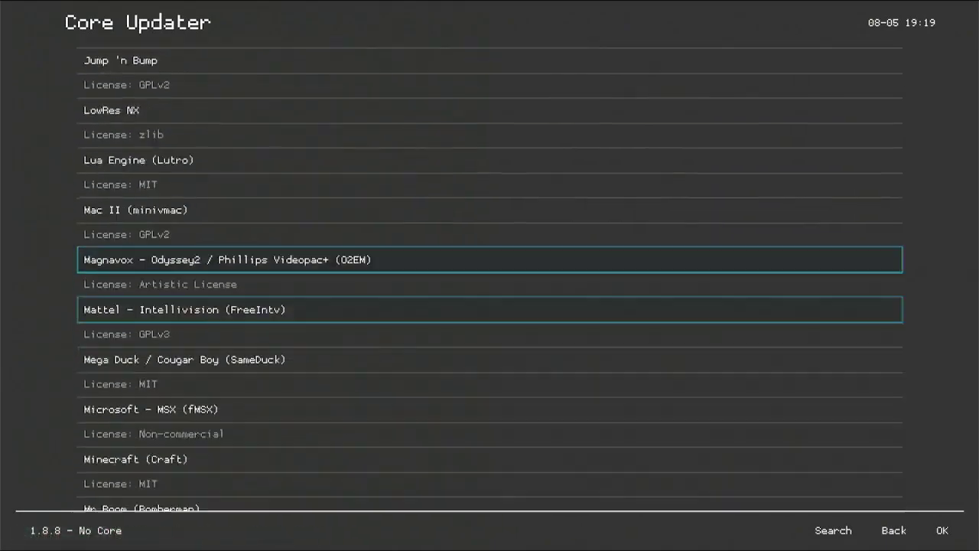